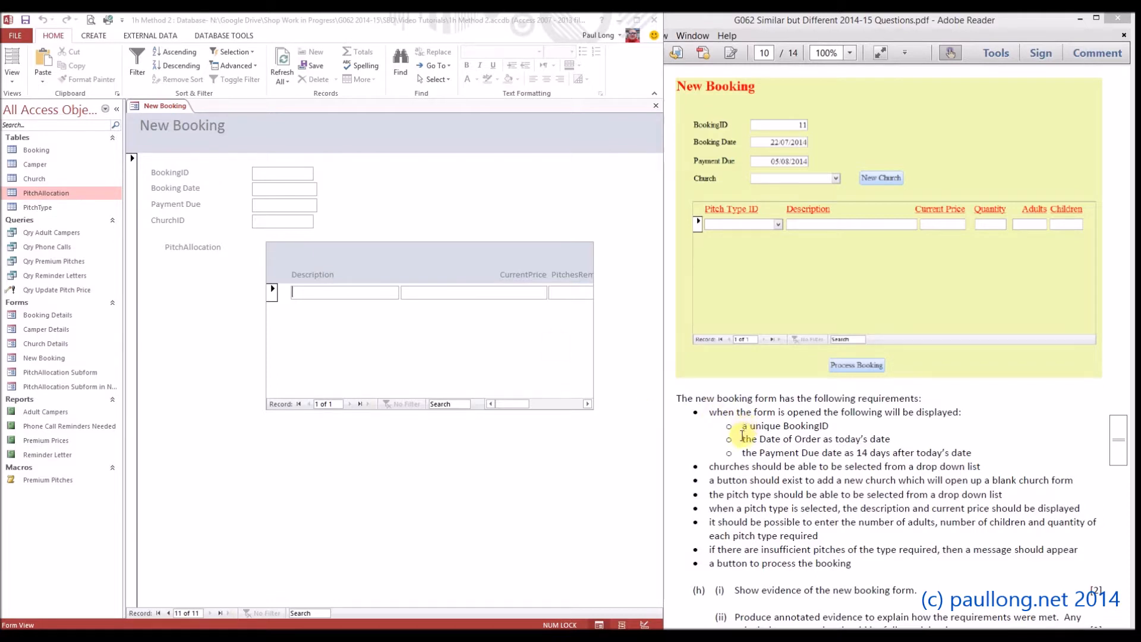
- Compare the PDF's opening-display requirements for the booking ID and dates with a blank New Booking record
drag(711, 412, 974, 450)
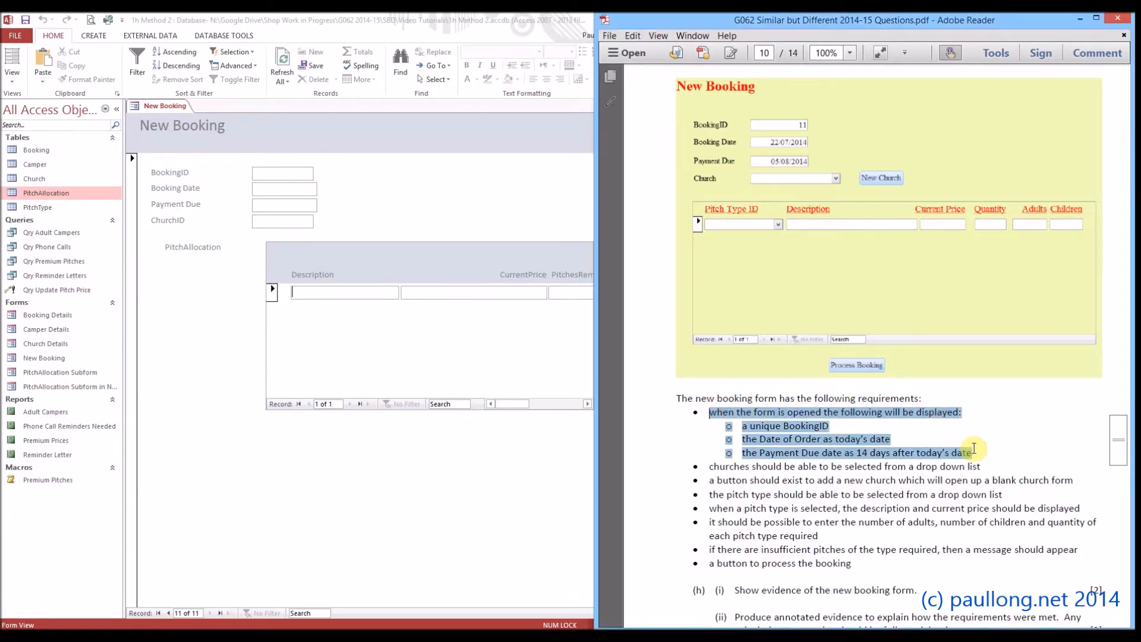
click(775, 445)
drag(743, 440, 892, 447)
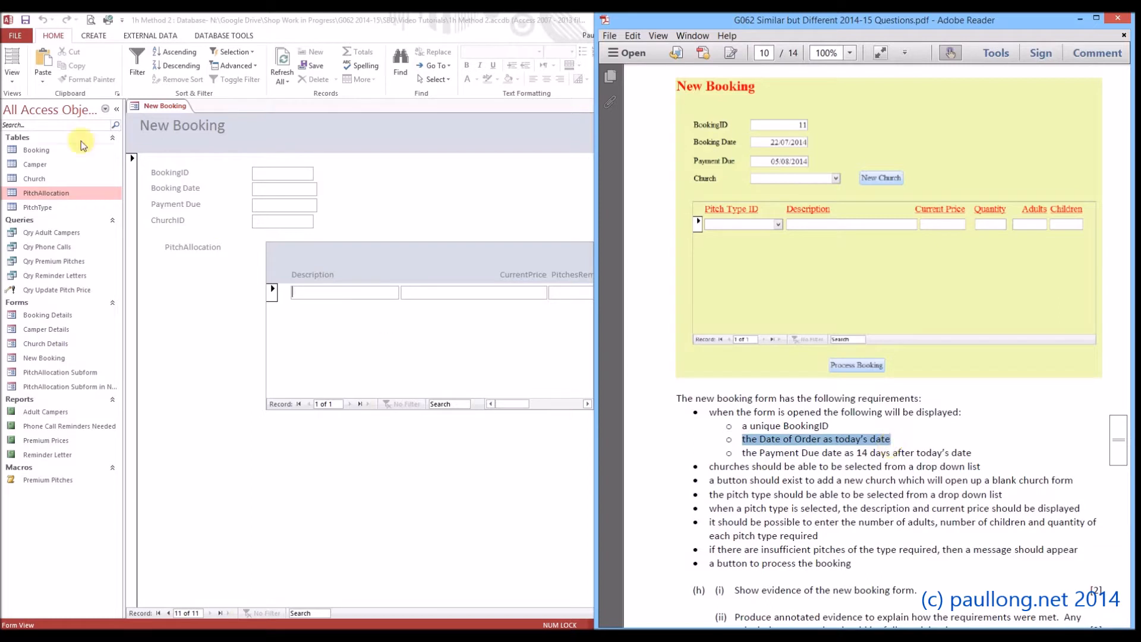
click(247, 183)
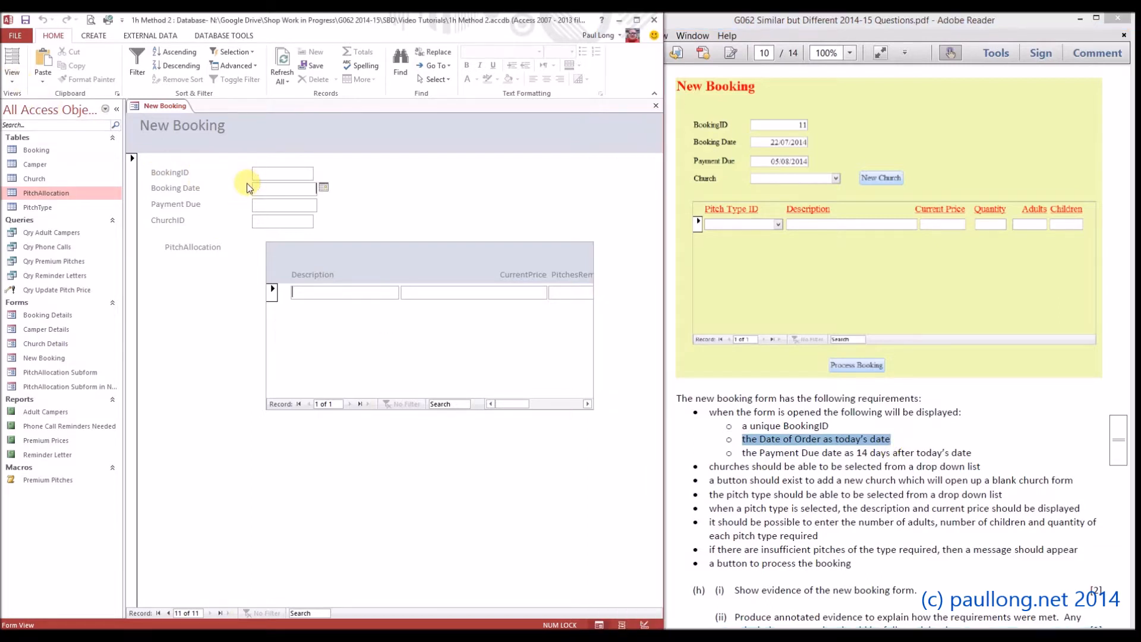
click(168, 613)
click(210, 612)
- Set the Booking Date text box's default value to =date() in the New Booking form's design and check it on a new record
click(20, 76)
click(46, 160)
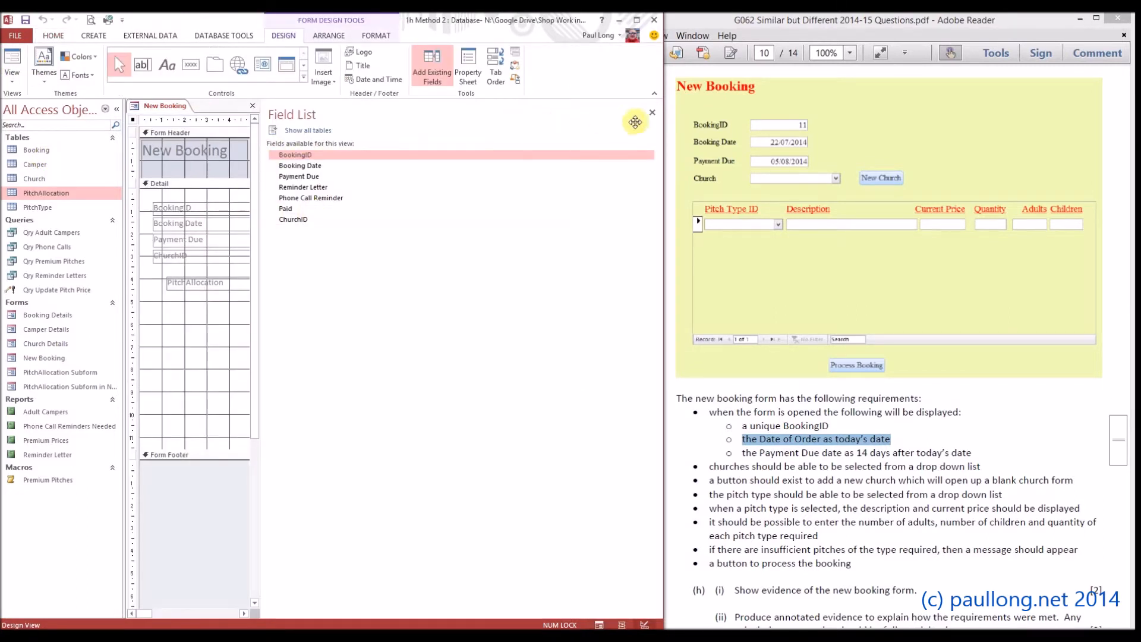
click(652, 112)
double_click(288, 224)
drag(261, 148, 381, 167)
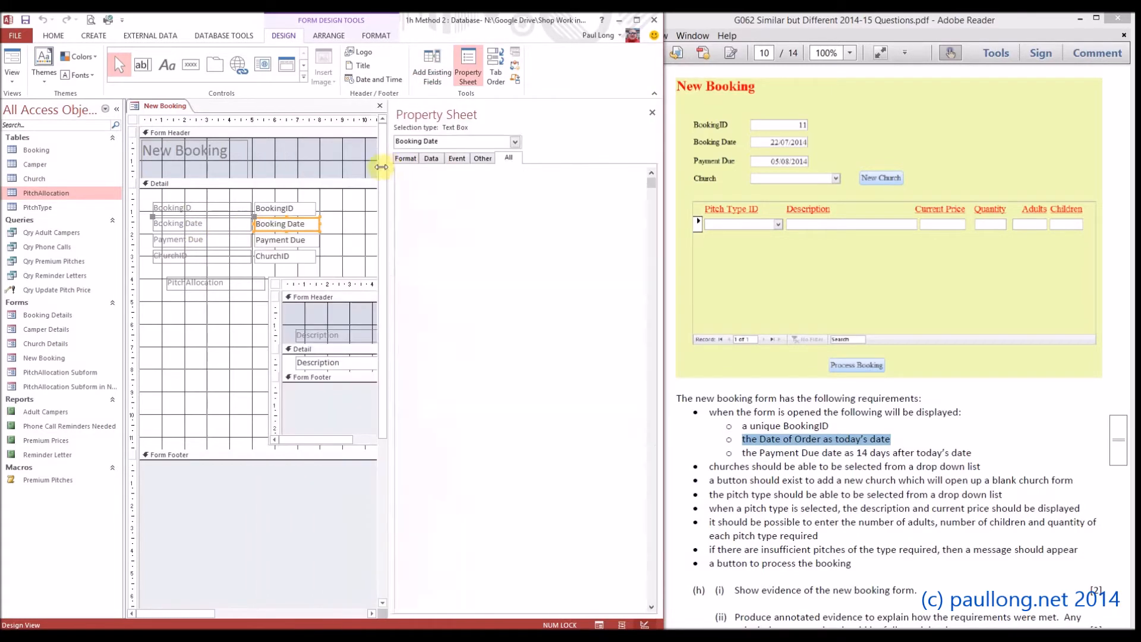
click(431, 157)
click(494, 200)
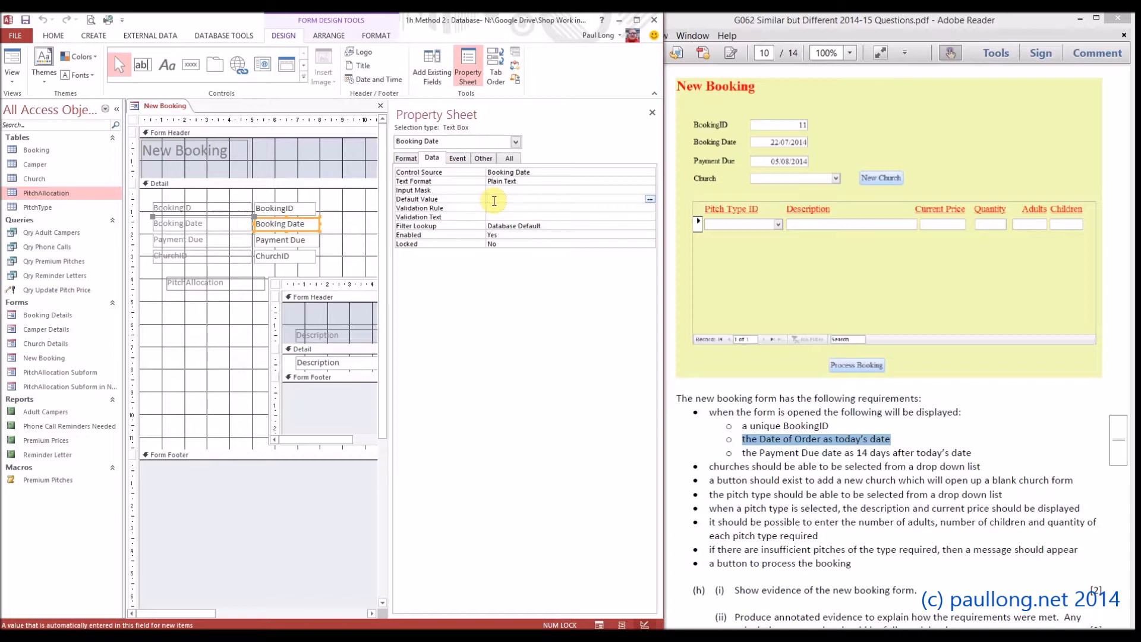
text(=date())
click(18, 67)
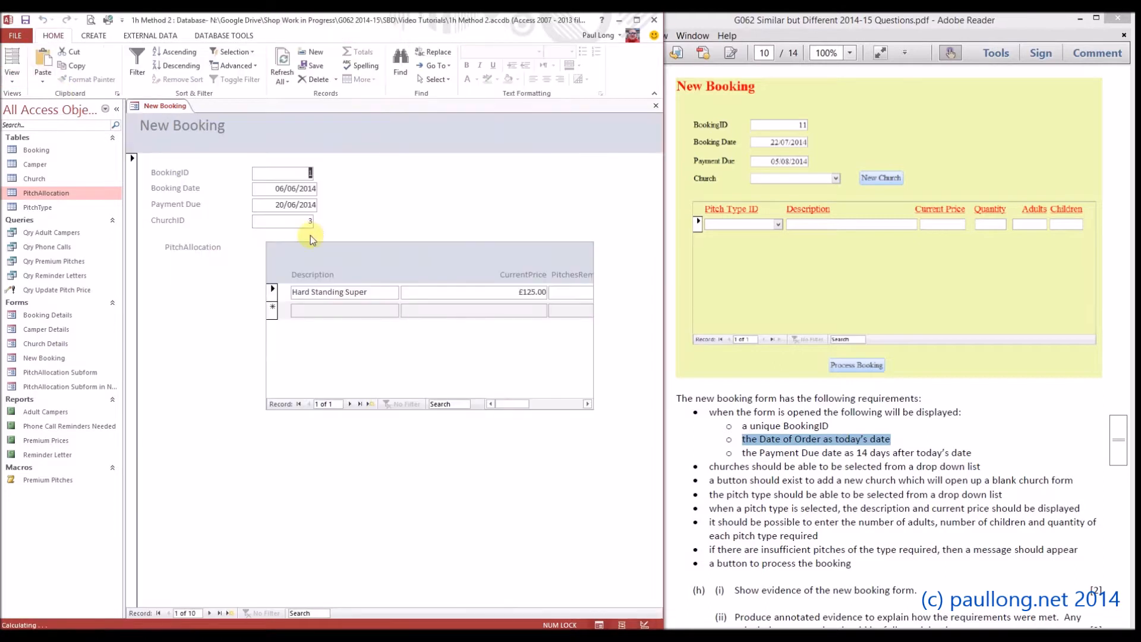
click(230, 613)
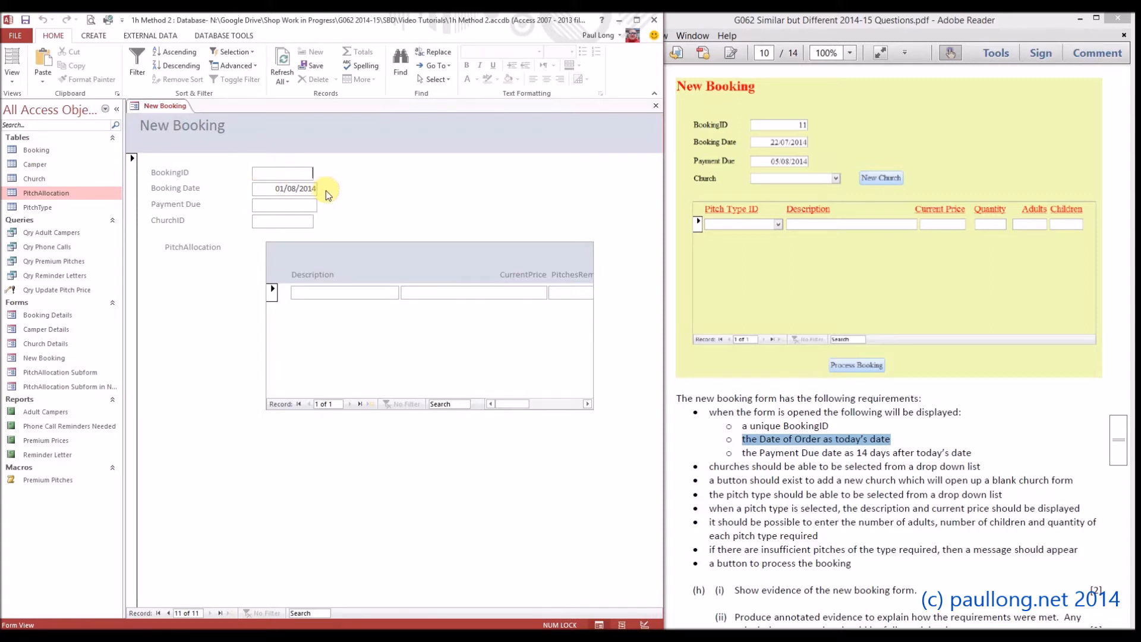
- Set the Payment Due text box's default value to dateadd("d",14,date()) and check it on a new record
click(13, 77)
click(49, 157)
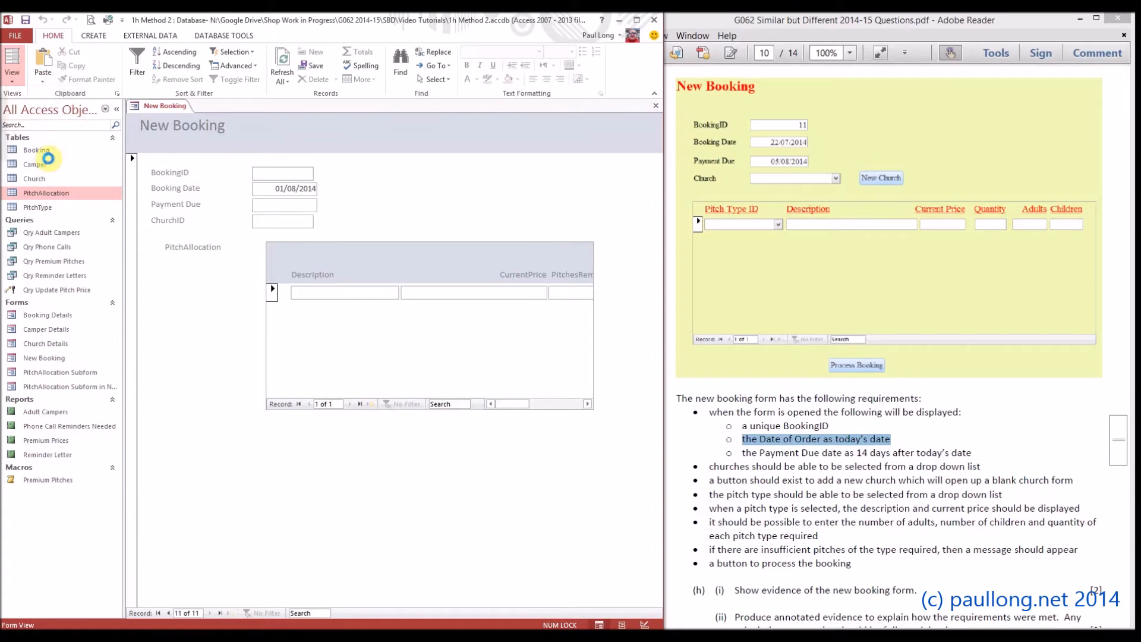
click(285, 241)
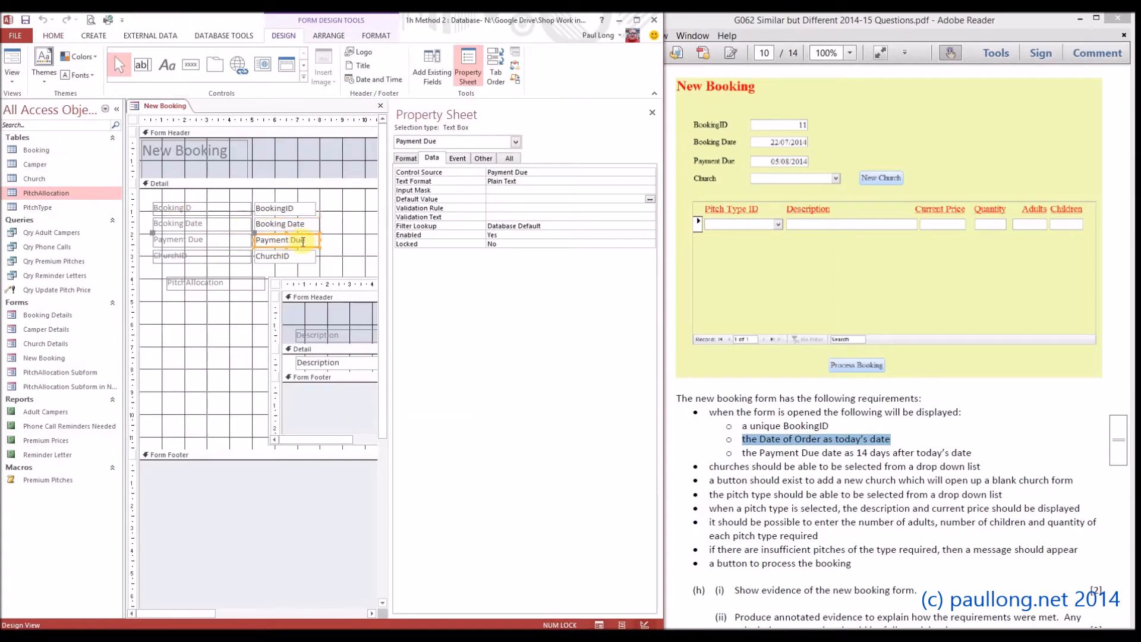
click(494, 200)
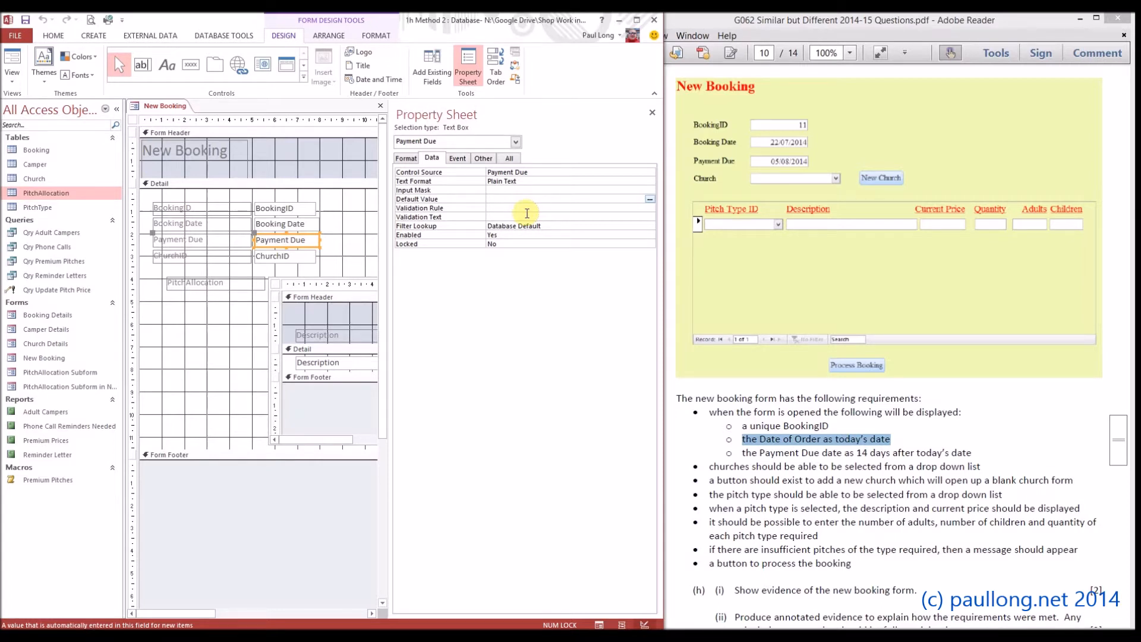
text(dateadd("d",14,date()
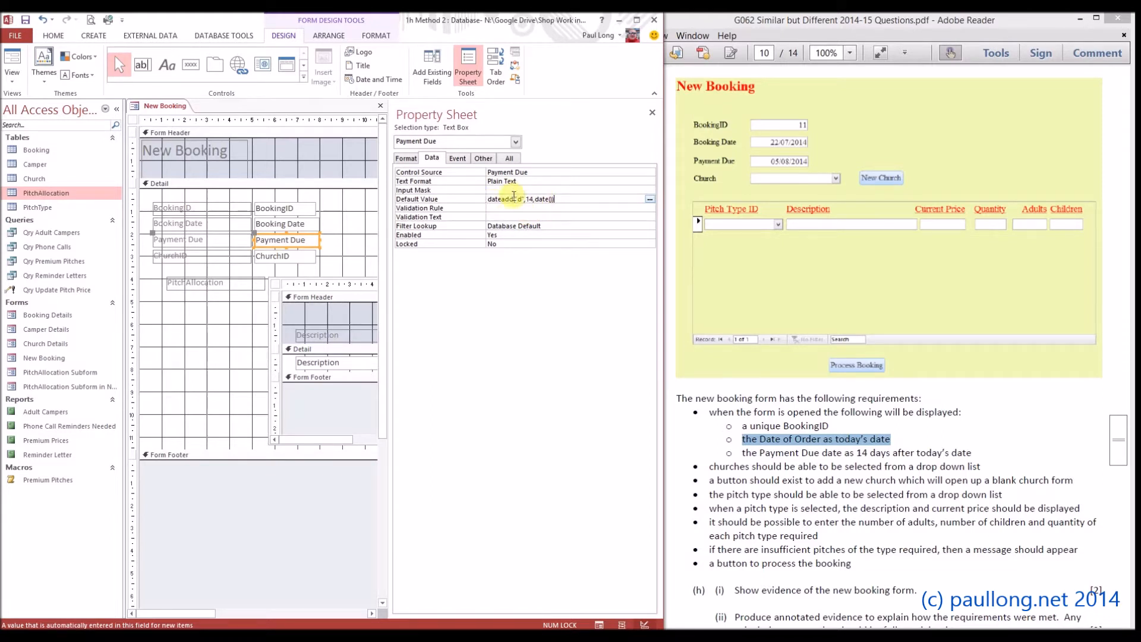
click(515, 209)
click(12, 60)
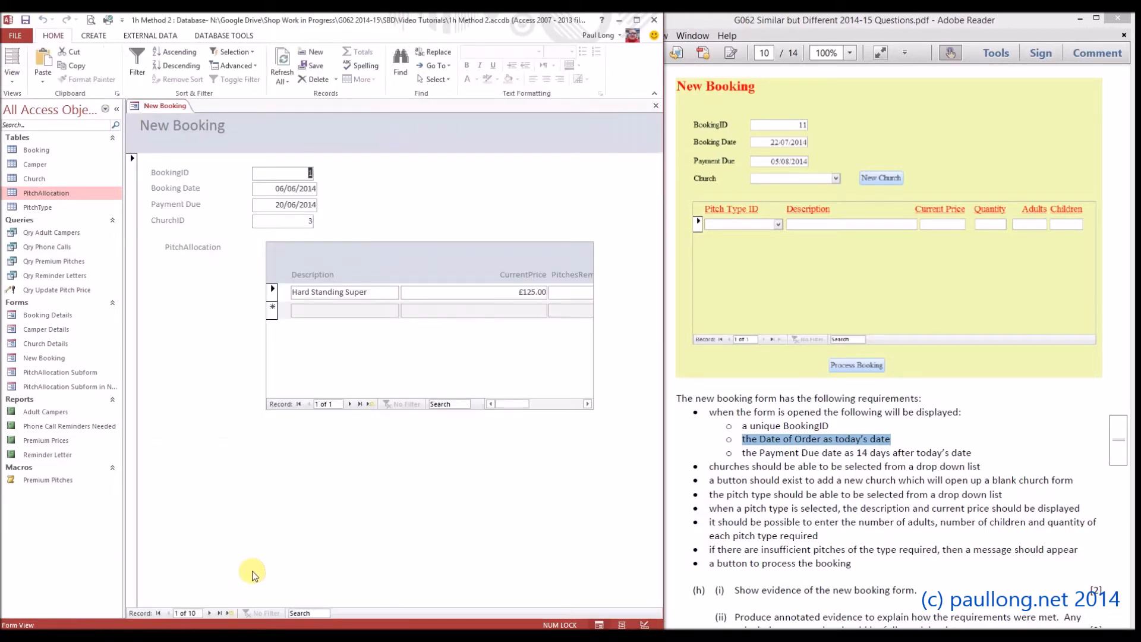
click(231, 613)
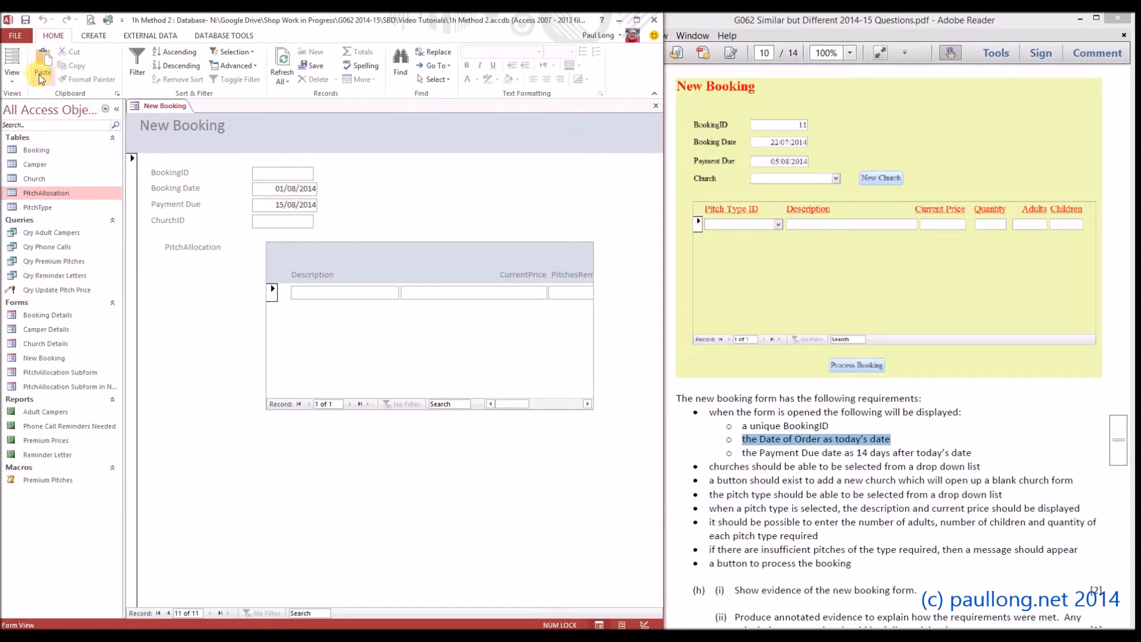
- Return the New Booking form to Design View, highlight the PDF's unique BookingID requirement and select the BookingID text box
click(13, 80)
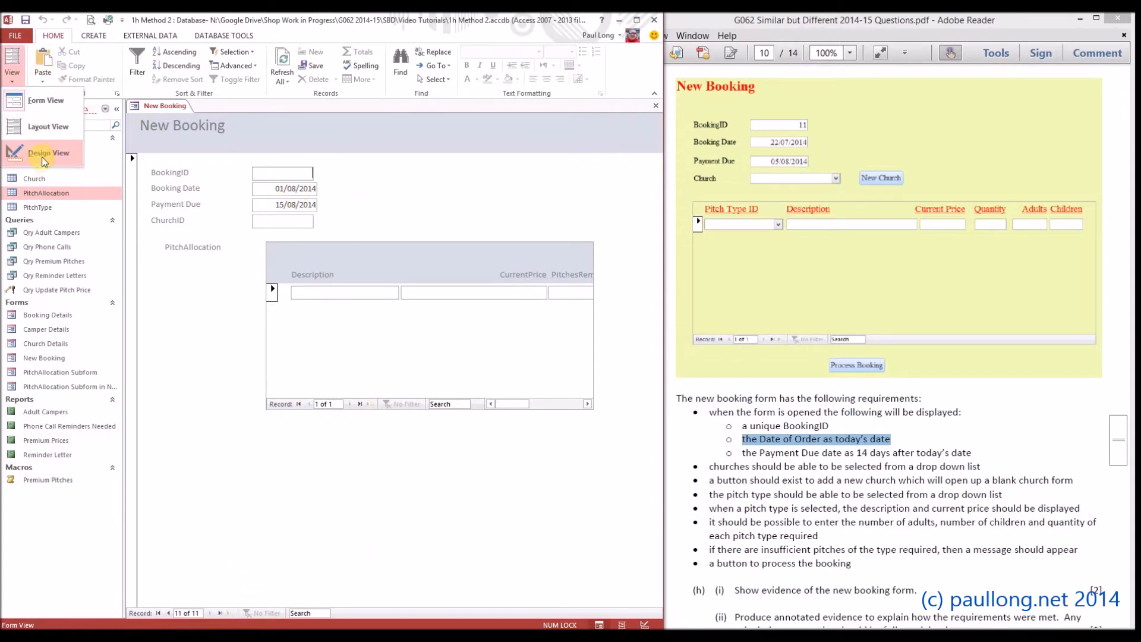
click(43, 156)
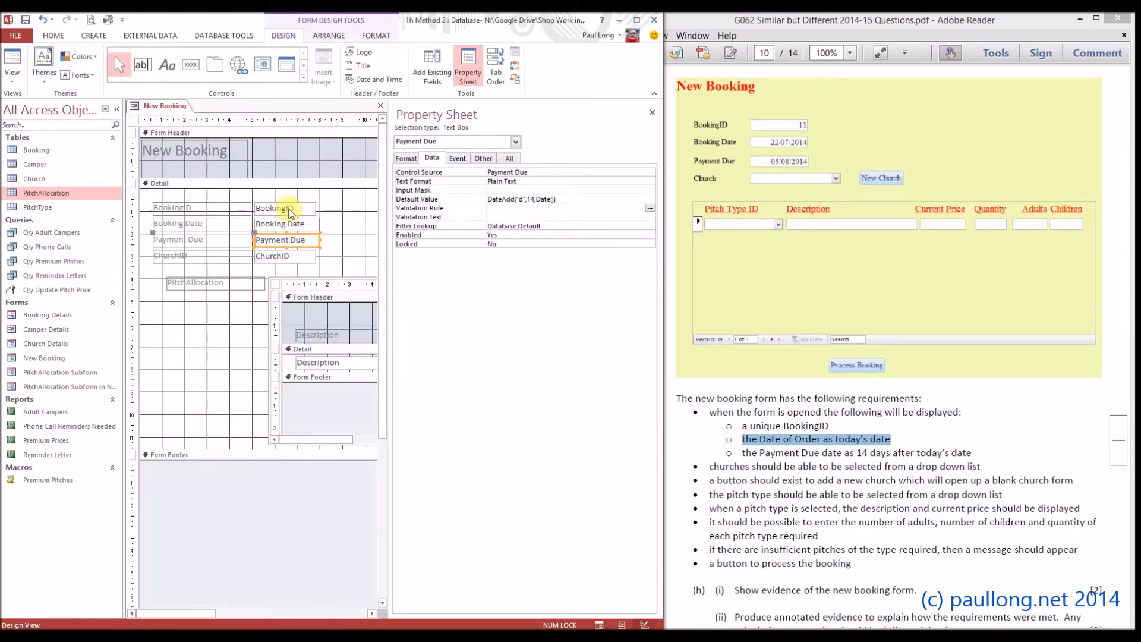
drag(740, 426, 814, 429)
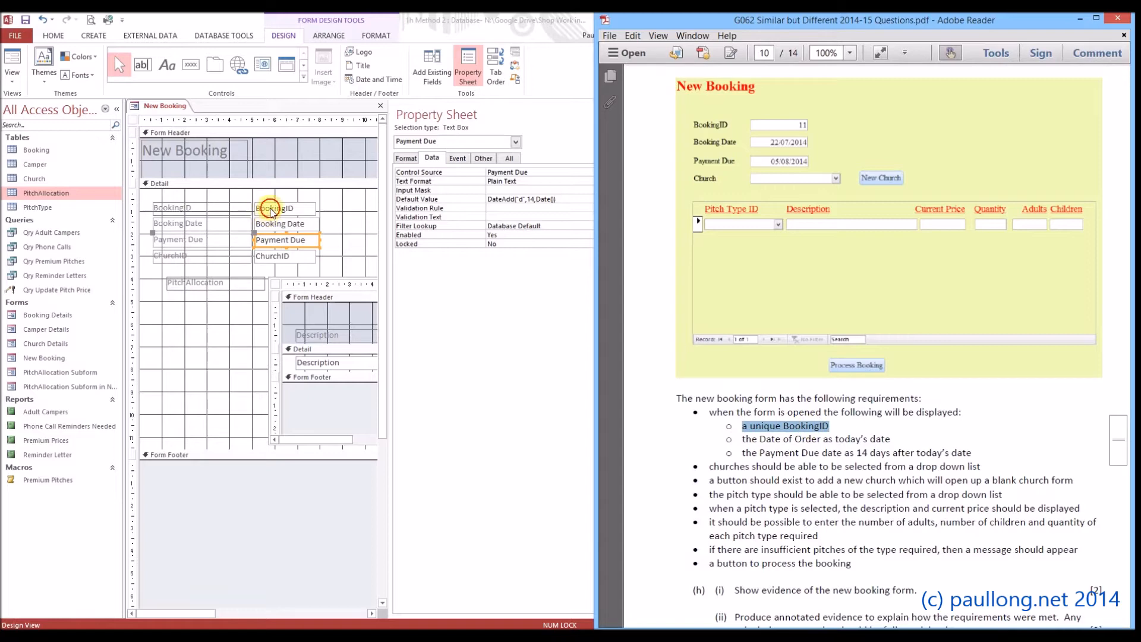
click(277, 209)
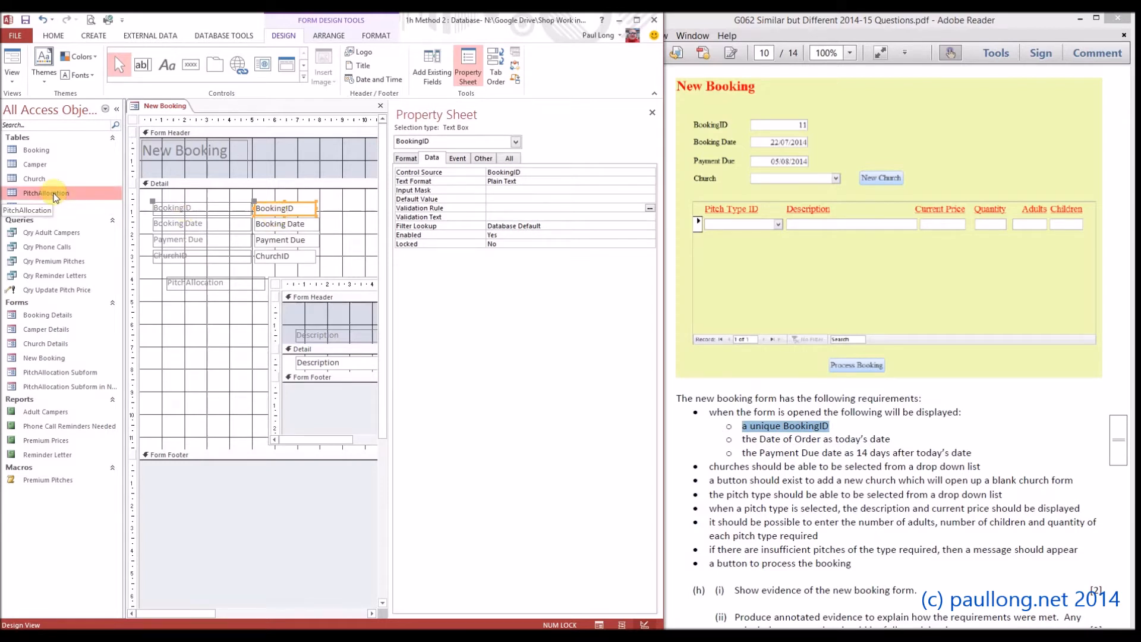
- Open the PitchAllocation table and examine its BookingID values row by row
double_click(54, 196)
click(510, 131)
click(512, 148)
click(514, 154)
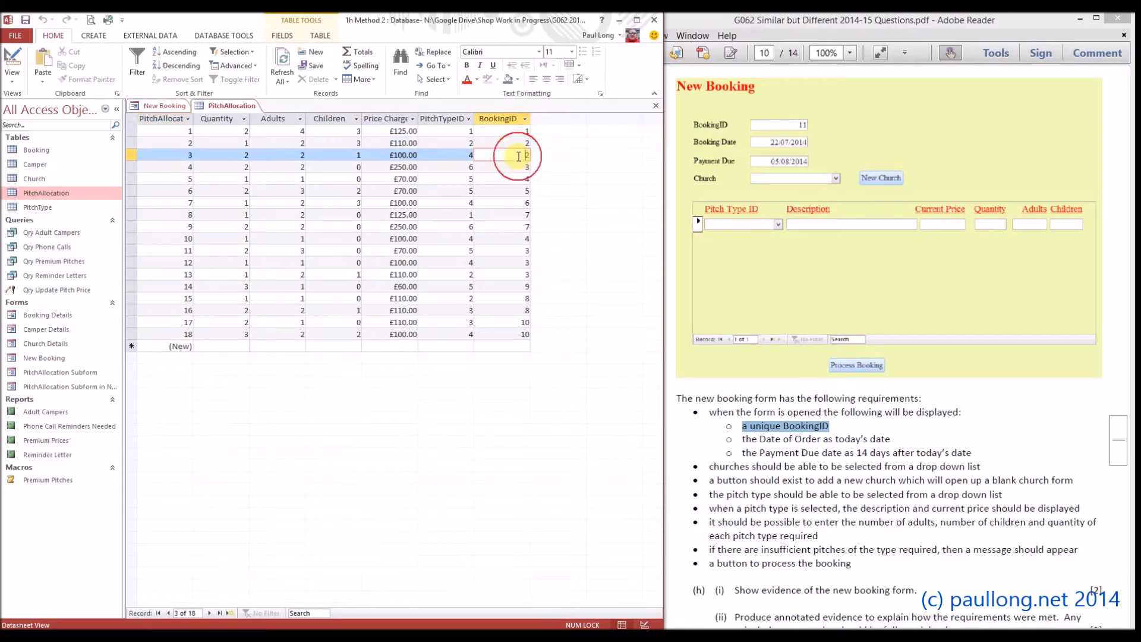
click(519, 167)
click(523, 179)
click(525, 189)
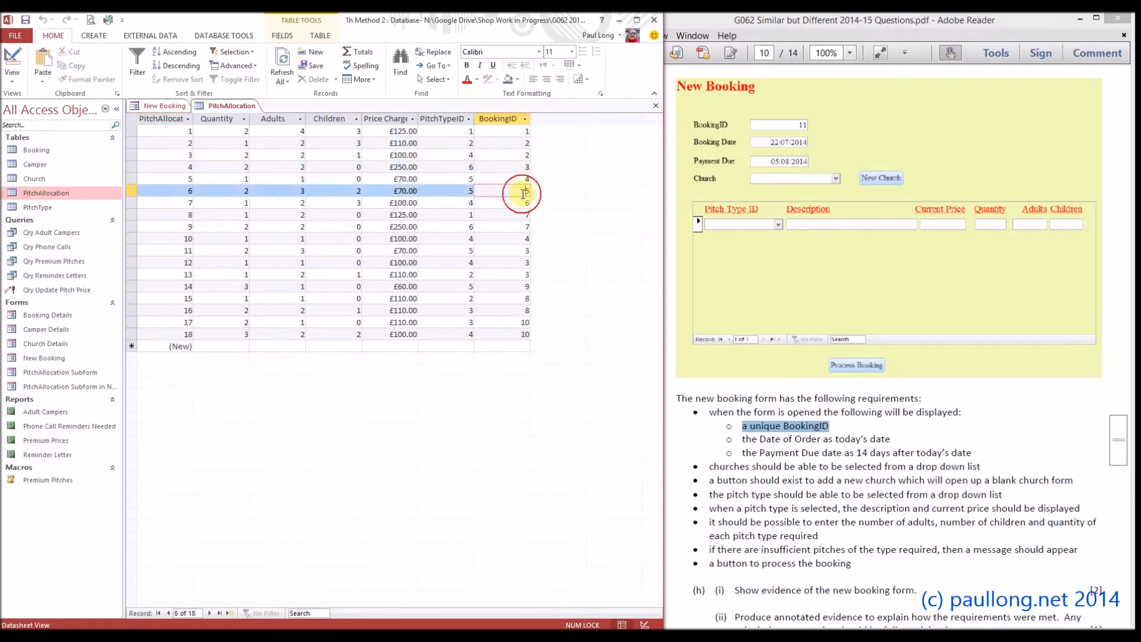
click(522, 202)
click(522, 215)
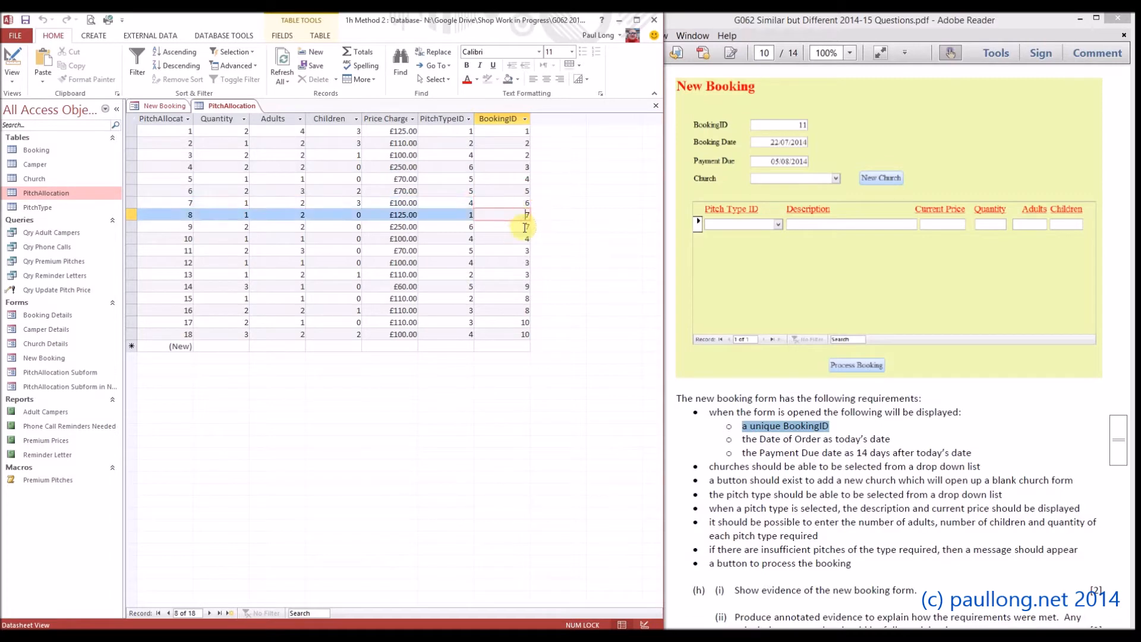
click(491, 228)
- Open the Booking table, examine its BookingID values, and close the table again
click(161, 109)
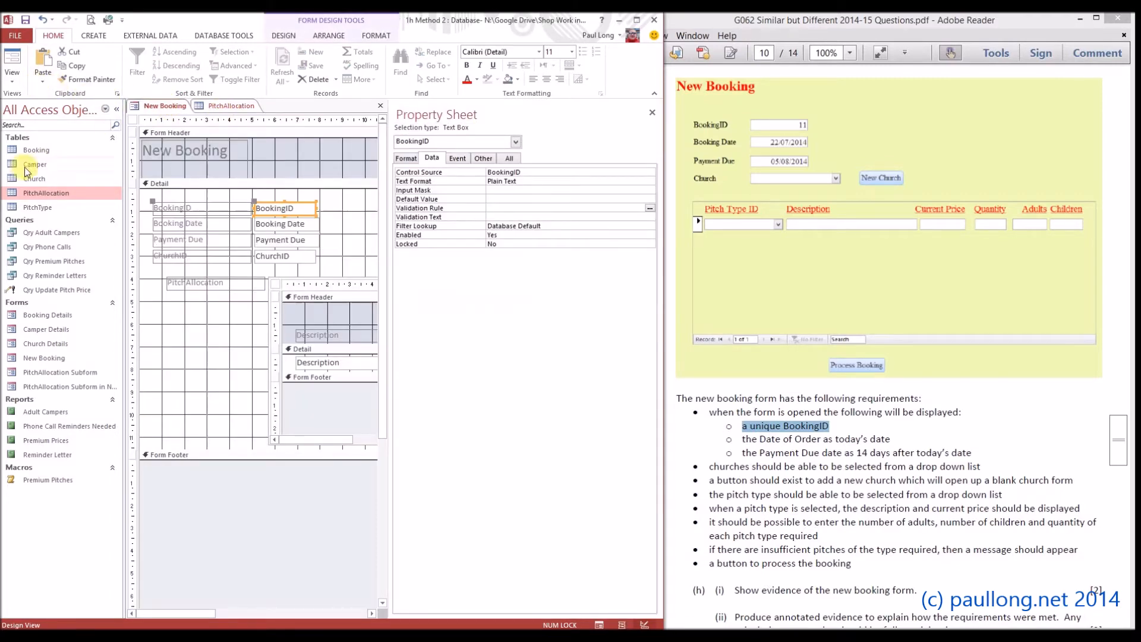
double_click(35, 150)
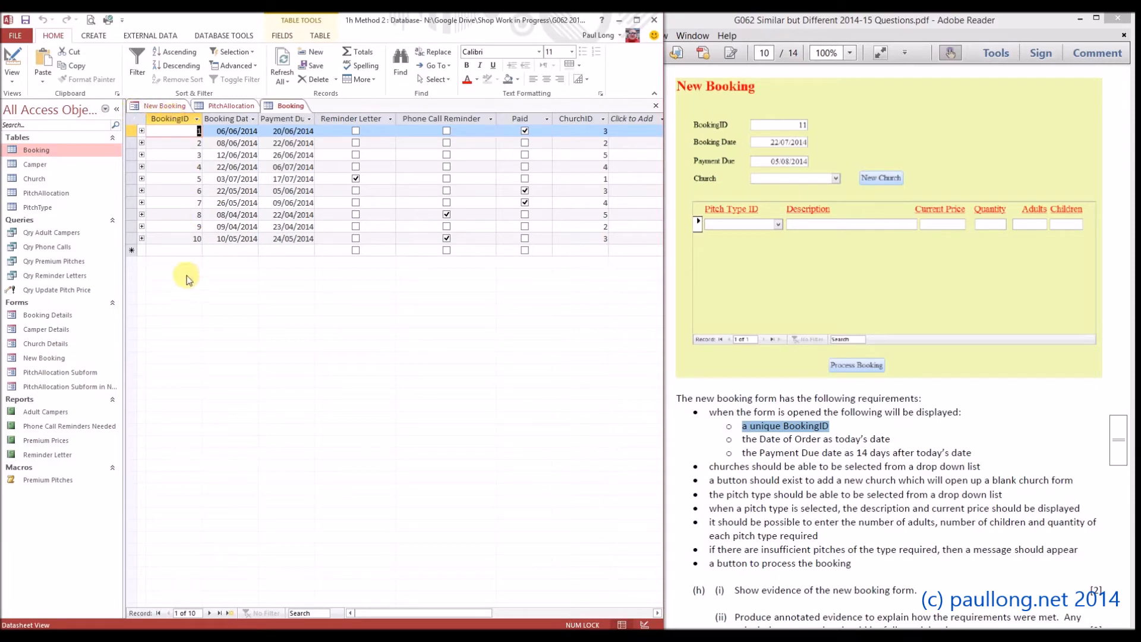
click(294, 106)
right_click(294, 106)
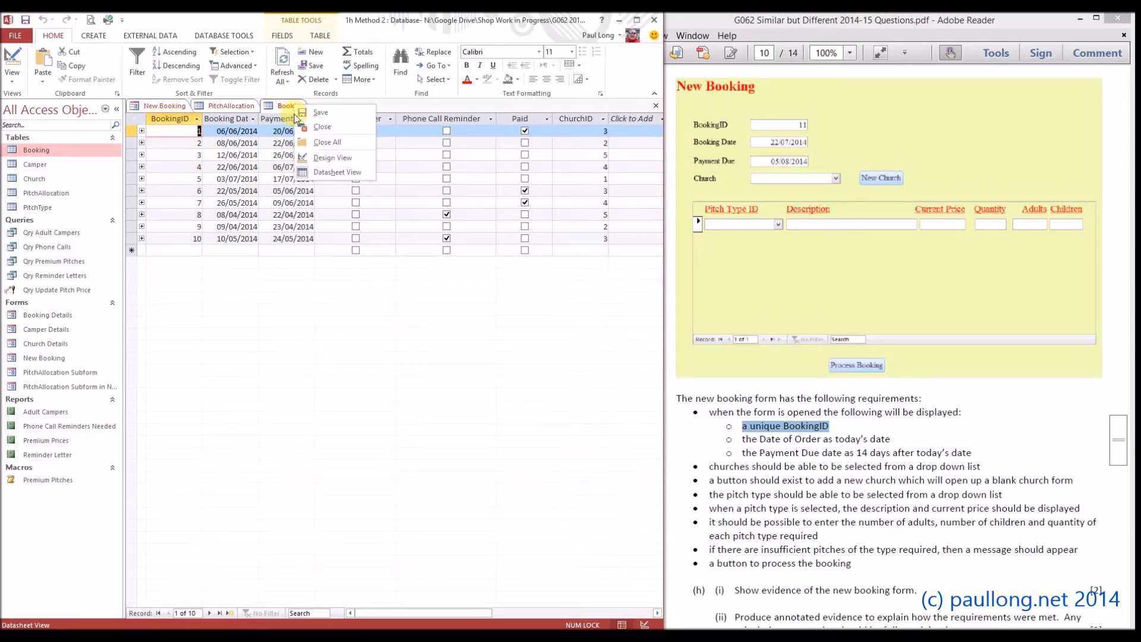
click(312, 124)
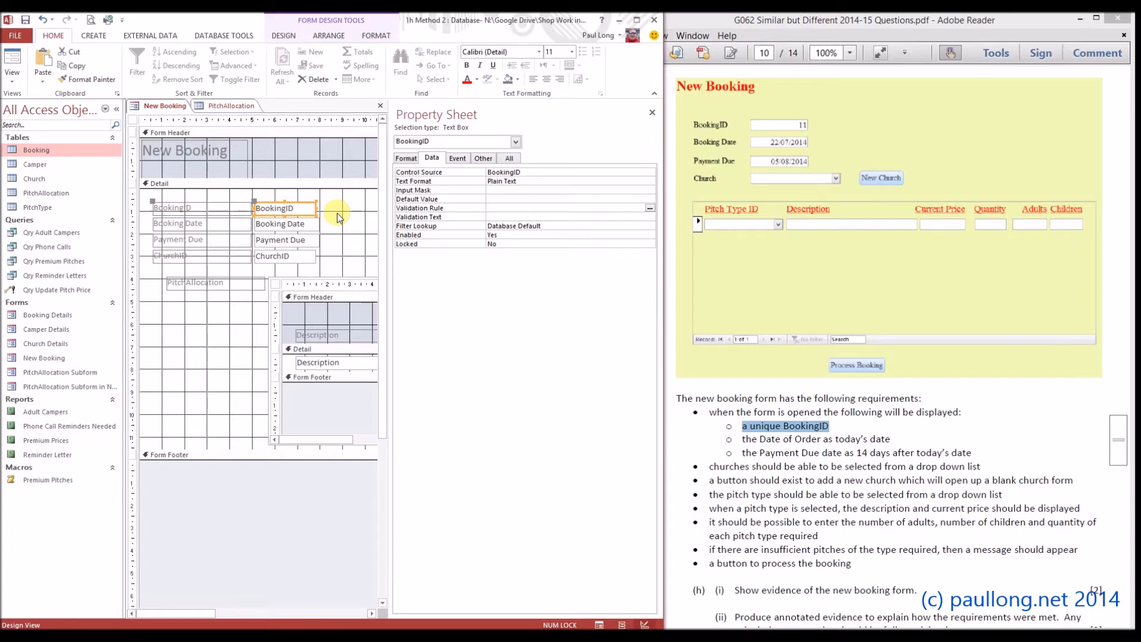
- Set the BookingID text box's default value to DMAX("[BookingID]","Booking")+1
click(494, 199)
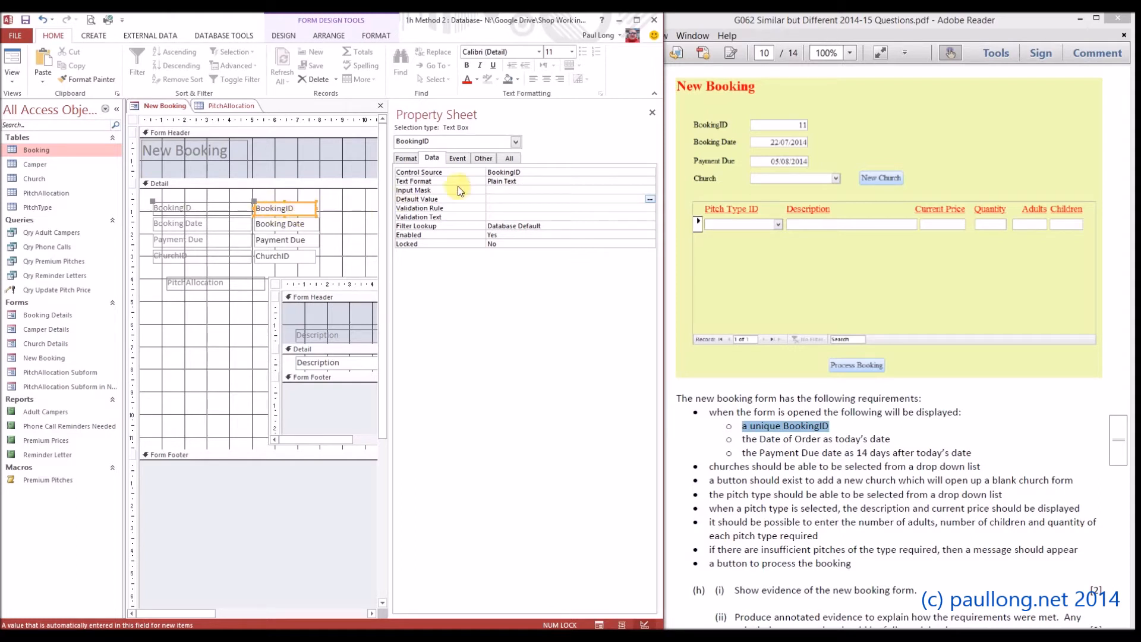
key(Caps_Lock)
text(DMAX)
key(Caps_Lock)
text(("[BookingID]",")
text(Booking)
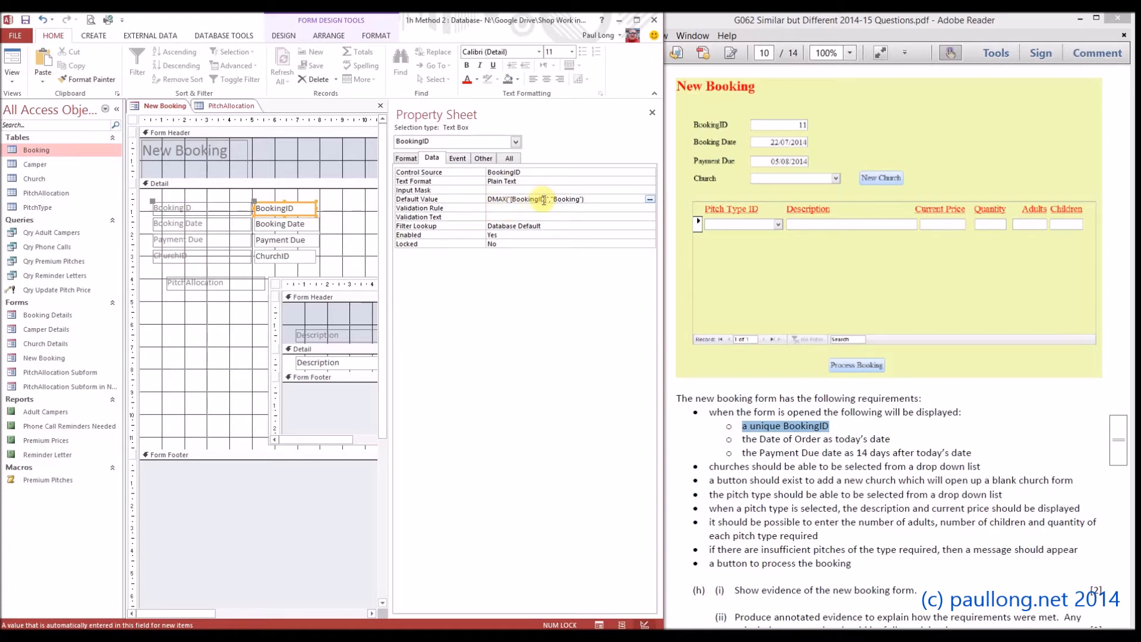
click(595, 198)
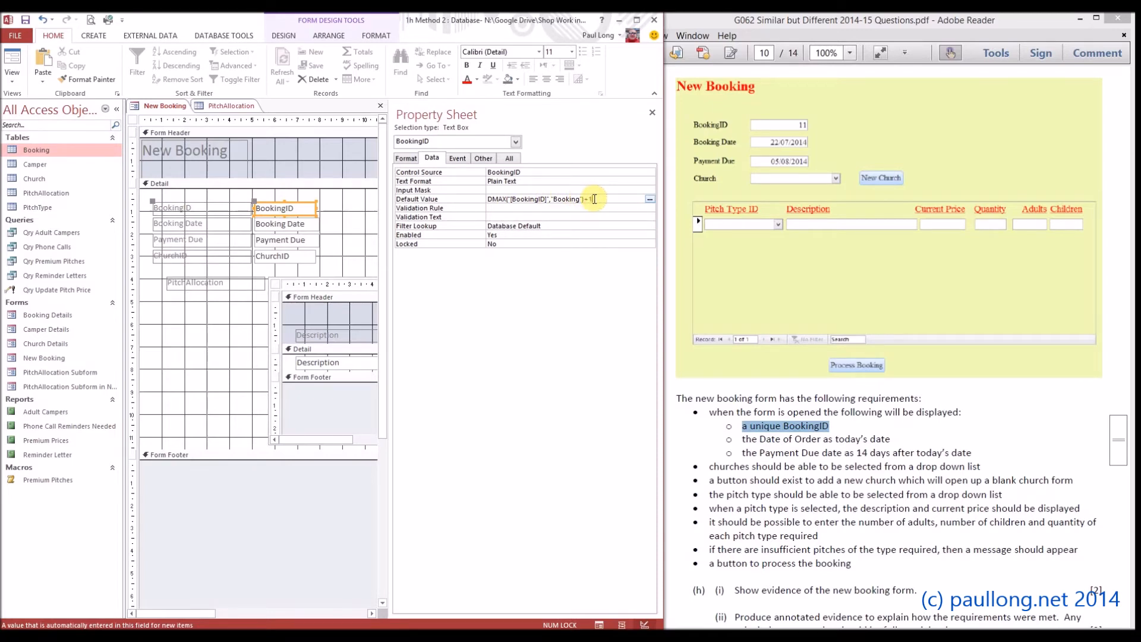
key(Return)
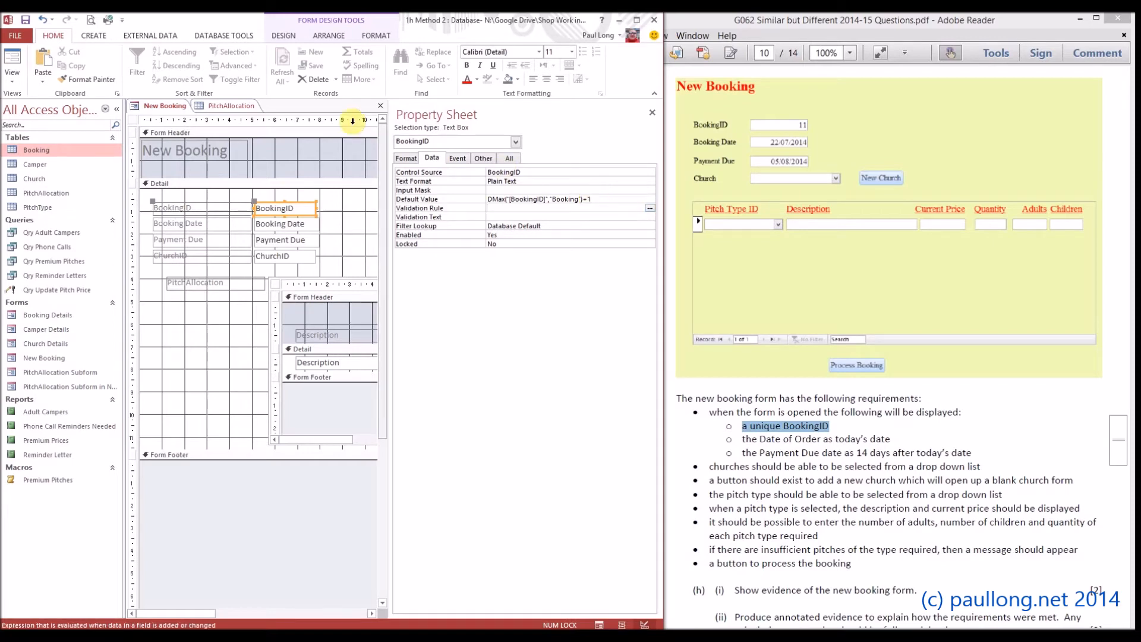
- View the last booking in Form View and compare its BookingID with the default on a new record
click(14, 60)
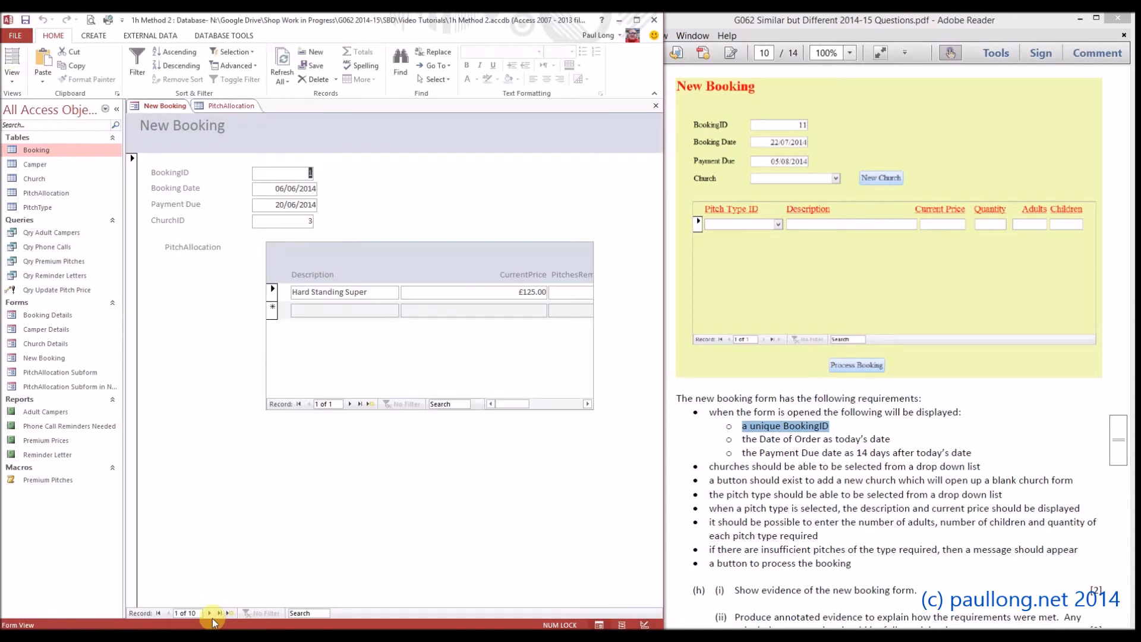
click(218, 614)
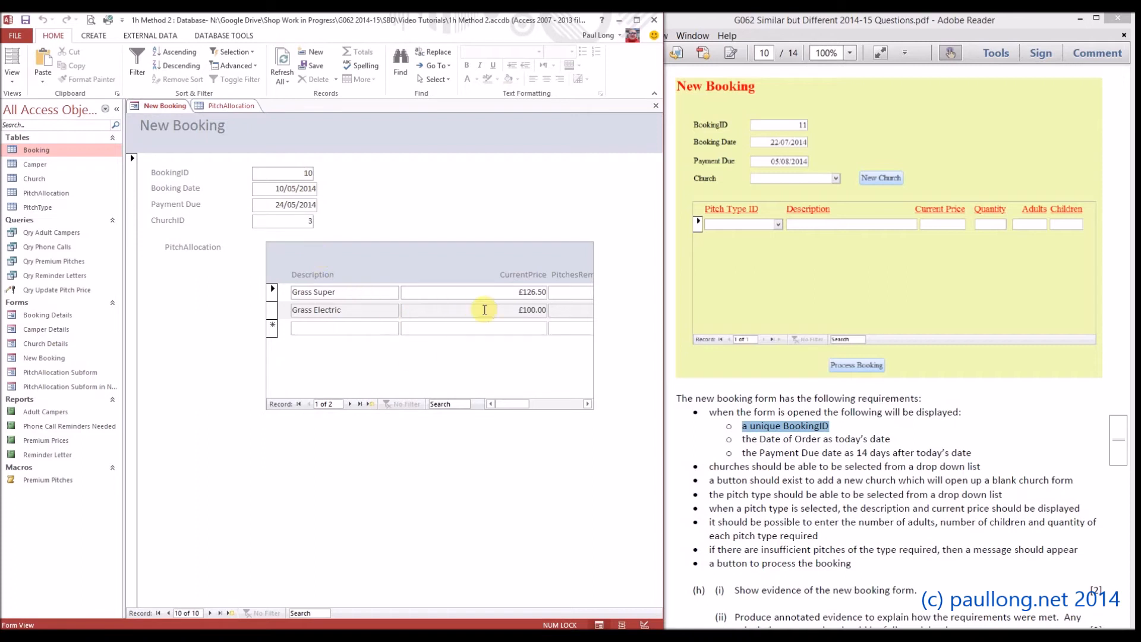
click(229, 613)
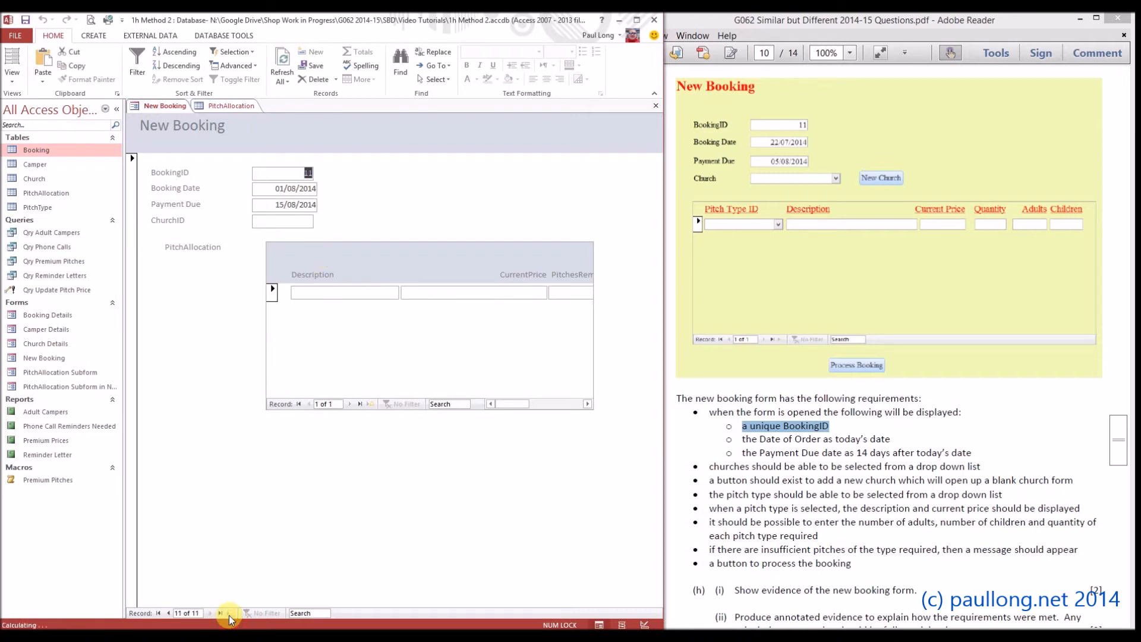
click(303, 176)
- Delete the ChurchID text box and its label from the New Booking form's design
click(12, 75)
click(39, 154)
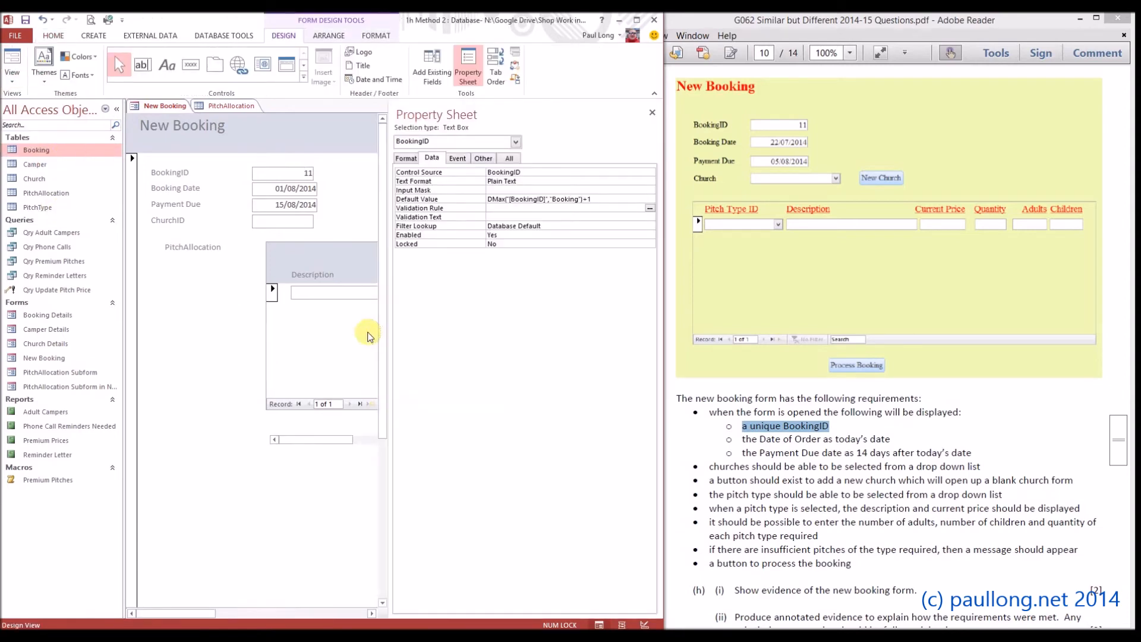
key(Delete)
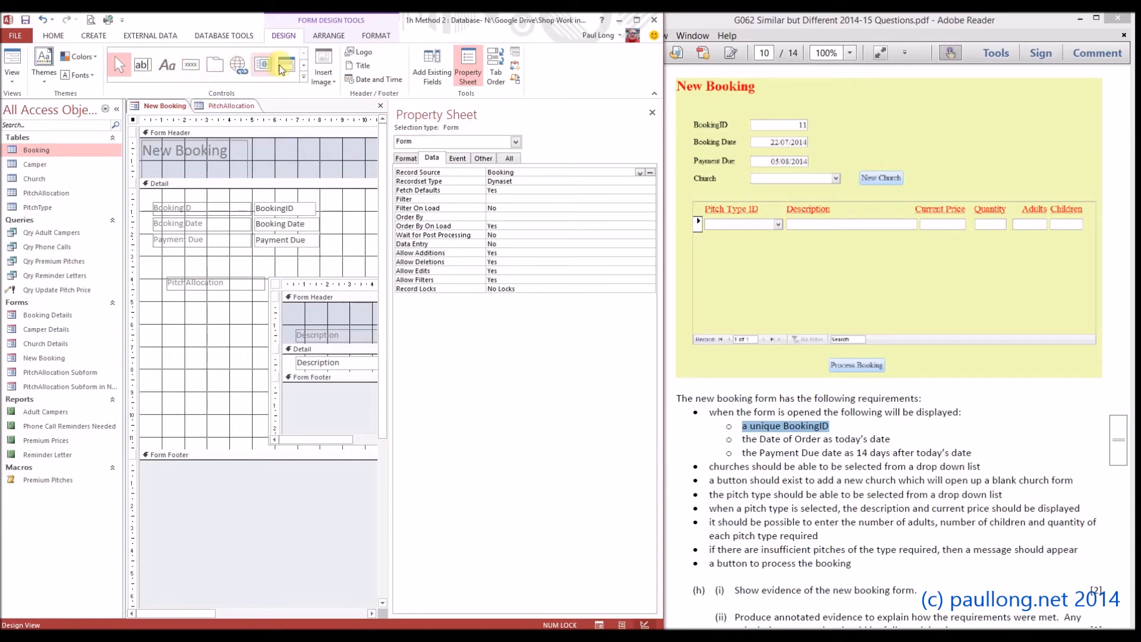
- Add a combo box below Payment Due in the Detail section that gets its values from the Church table
click(303, 66)
click(168, 75)
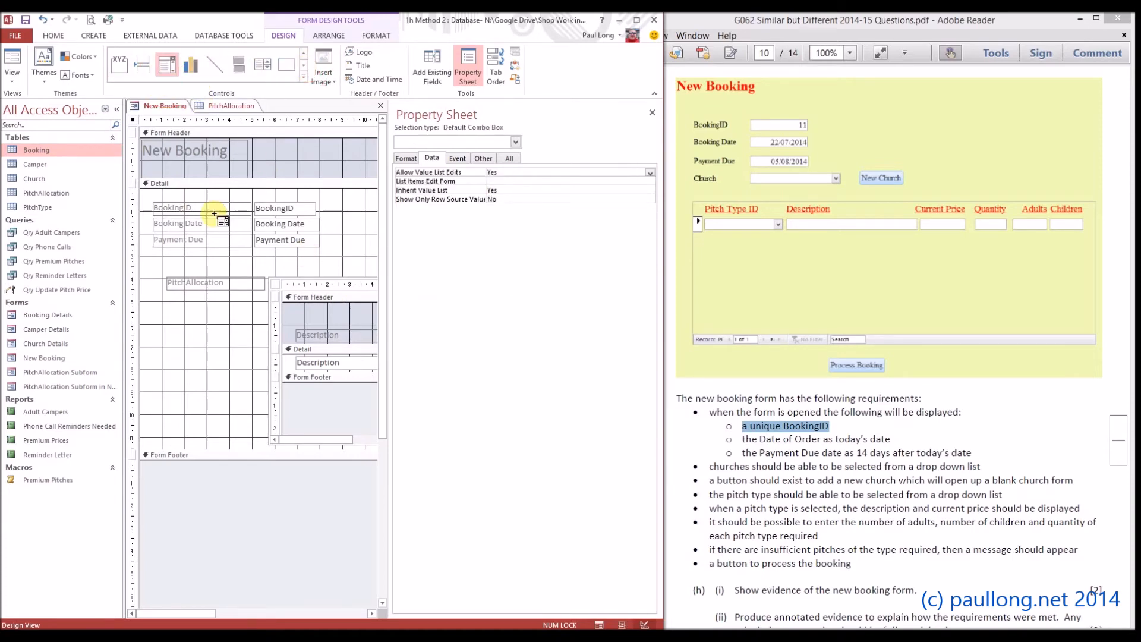
drag(256, 252, 325, 265)
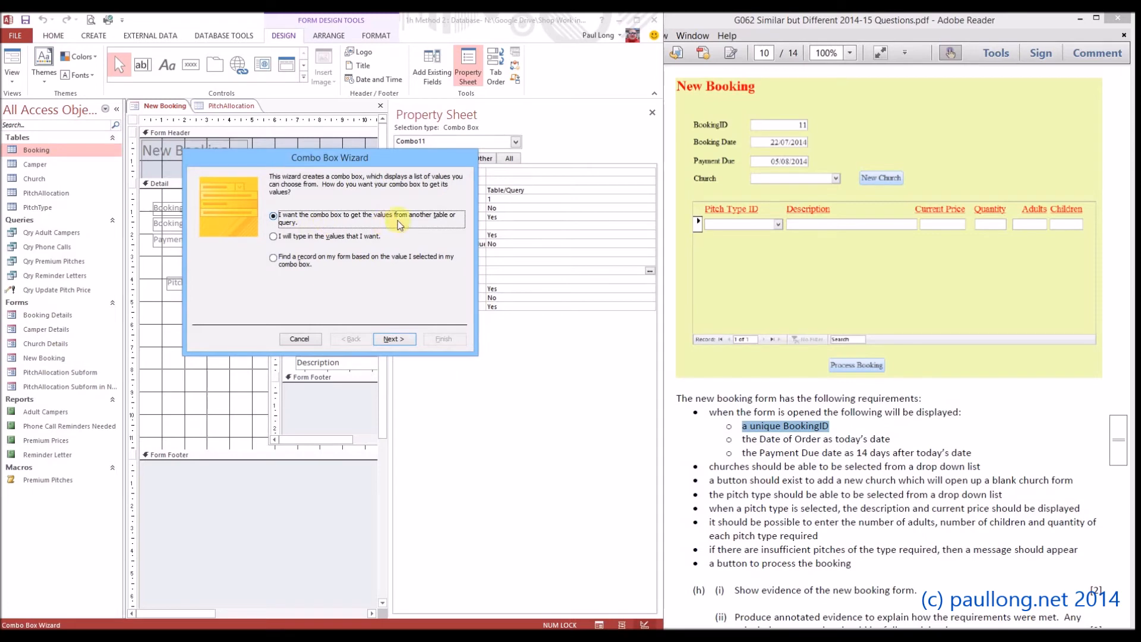
click(394, 339)
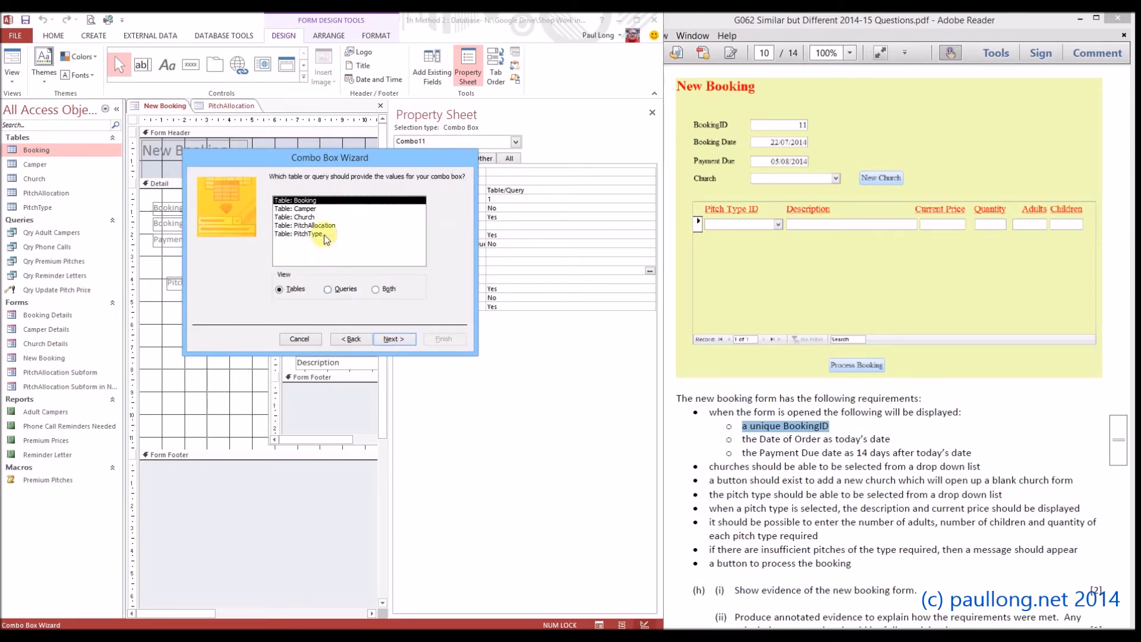
click(315, 217)
click(385, 338)
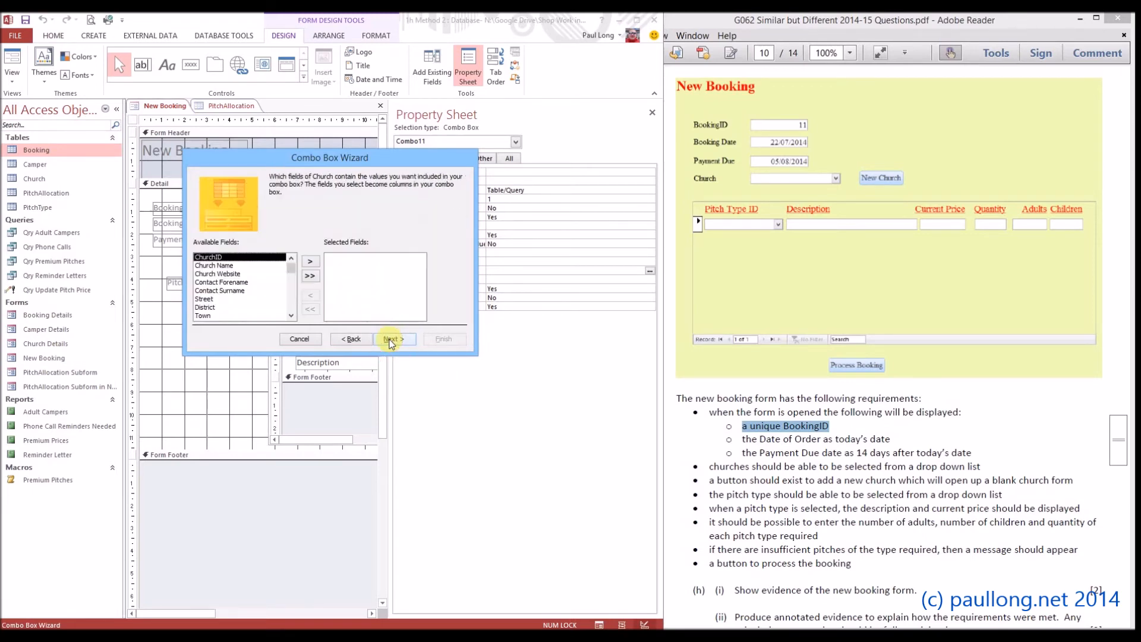
- Include the ChurchID, Church Name and Postcode fields in the combo box, without choosing a sort order
click(312, 264)
click(313, 263)
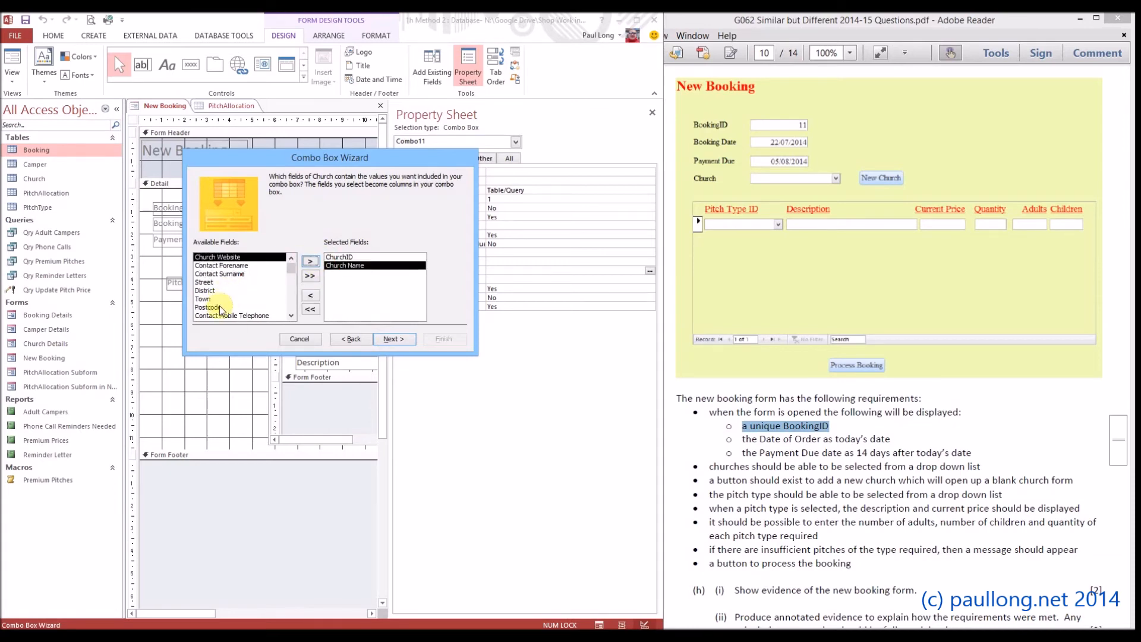
click(220, 307)
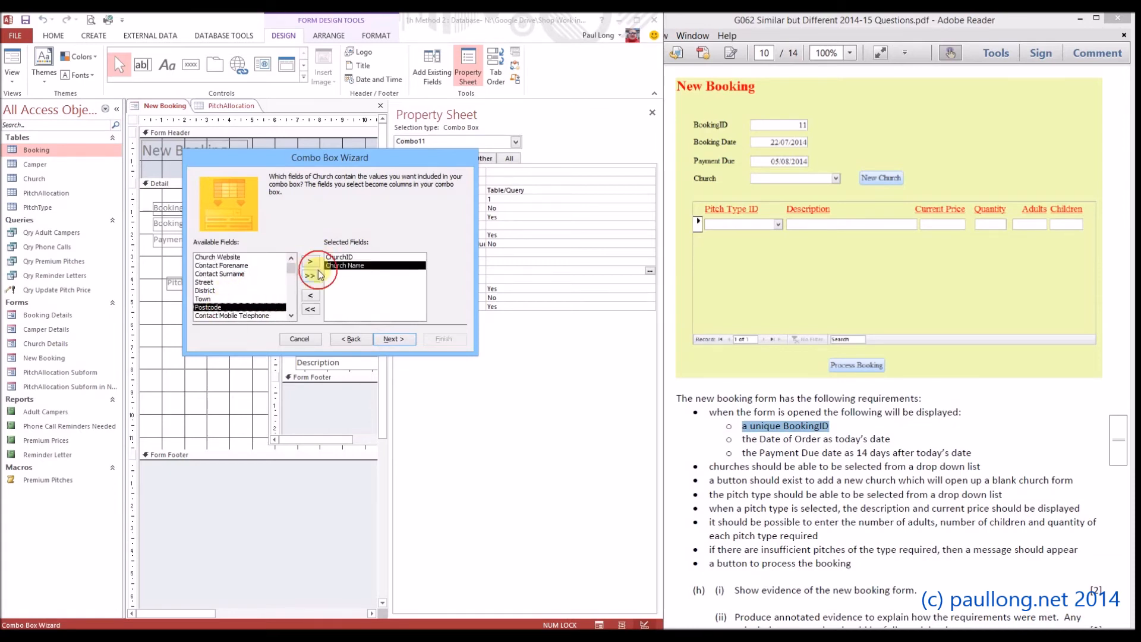
click(393, 338)
click(390, 339)
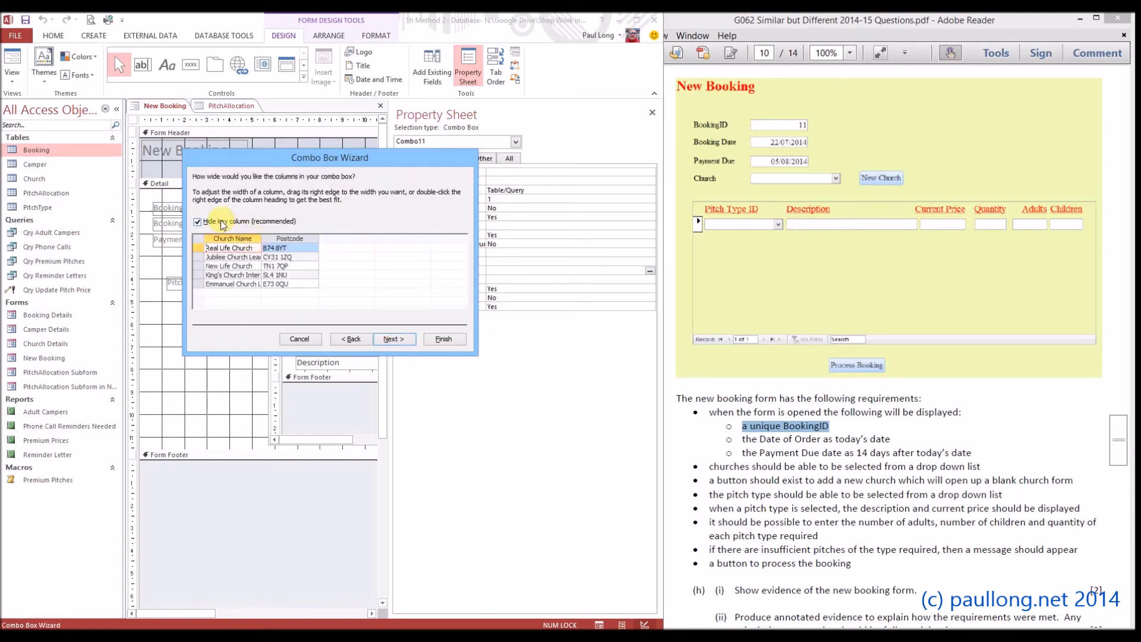
- Show the ChurchID key column in the combo box and adjust the column widths
click(198, 222)
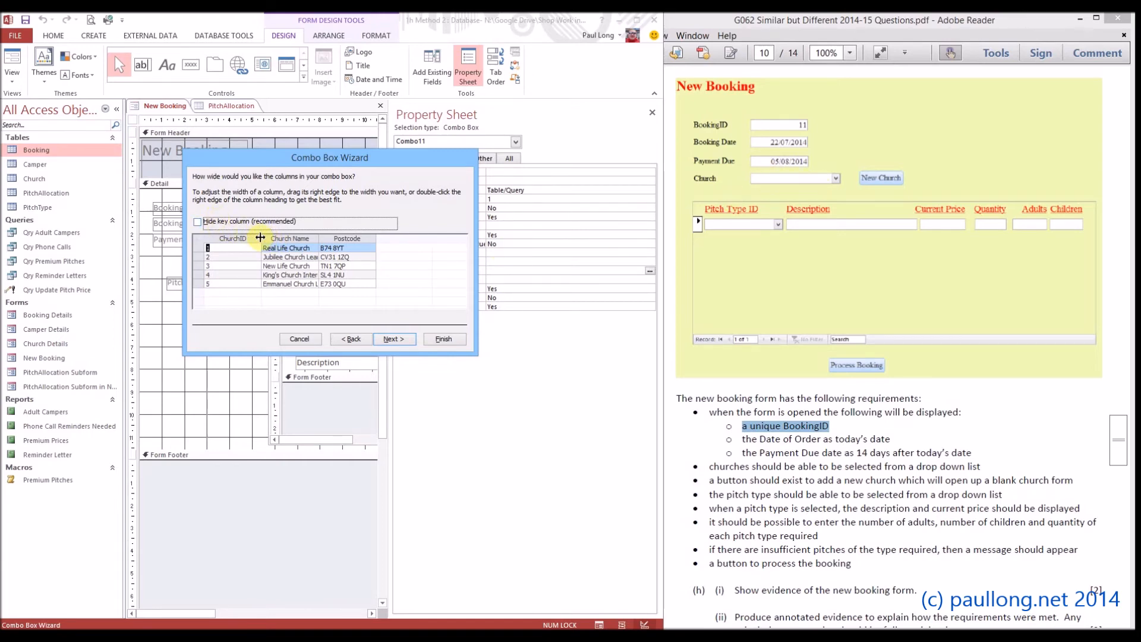
drag(261, 238, 258, 238)
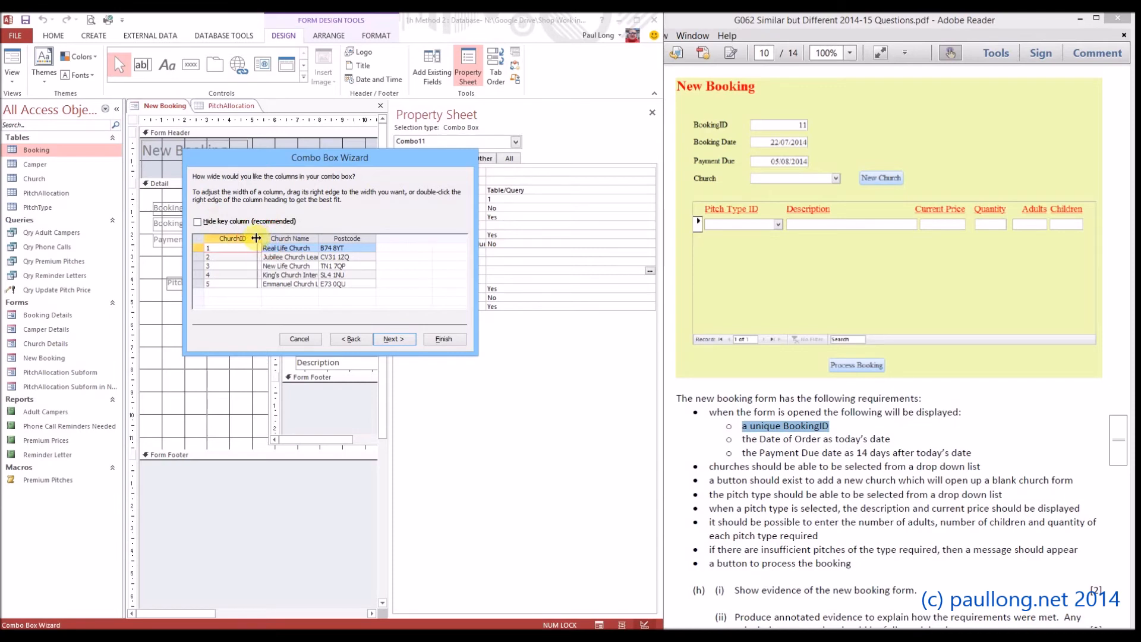
drag(257, 238, 435, 237)
click(395, 339)
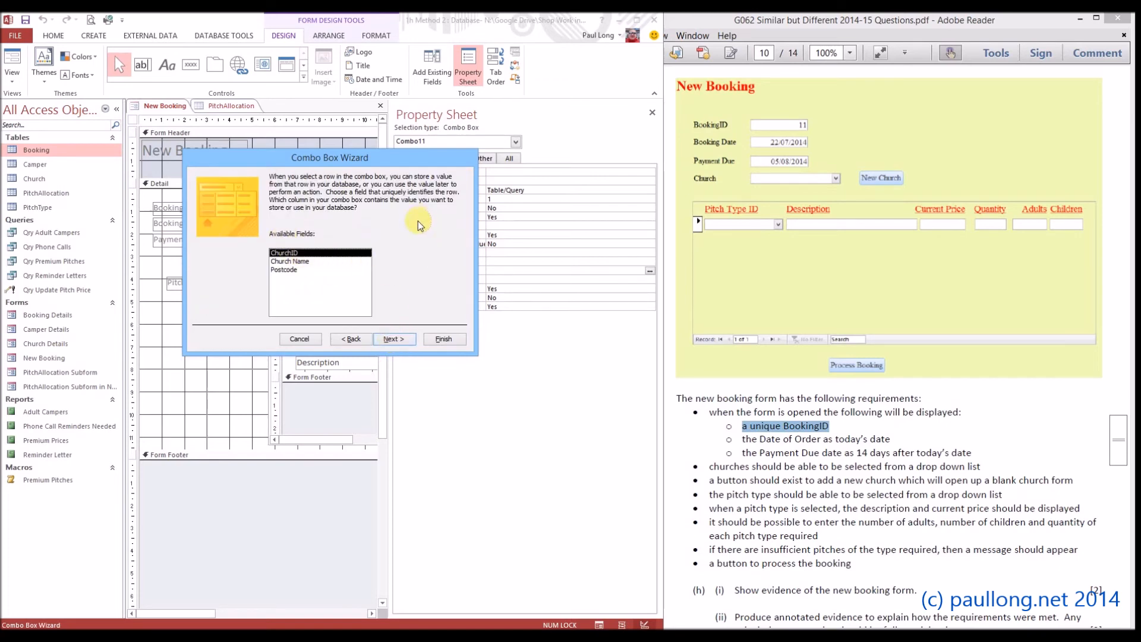
- Use ChurchID as the combo box's identifying value and store it in the ChurchID field
click(394, 339)
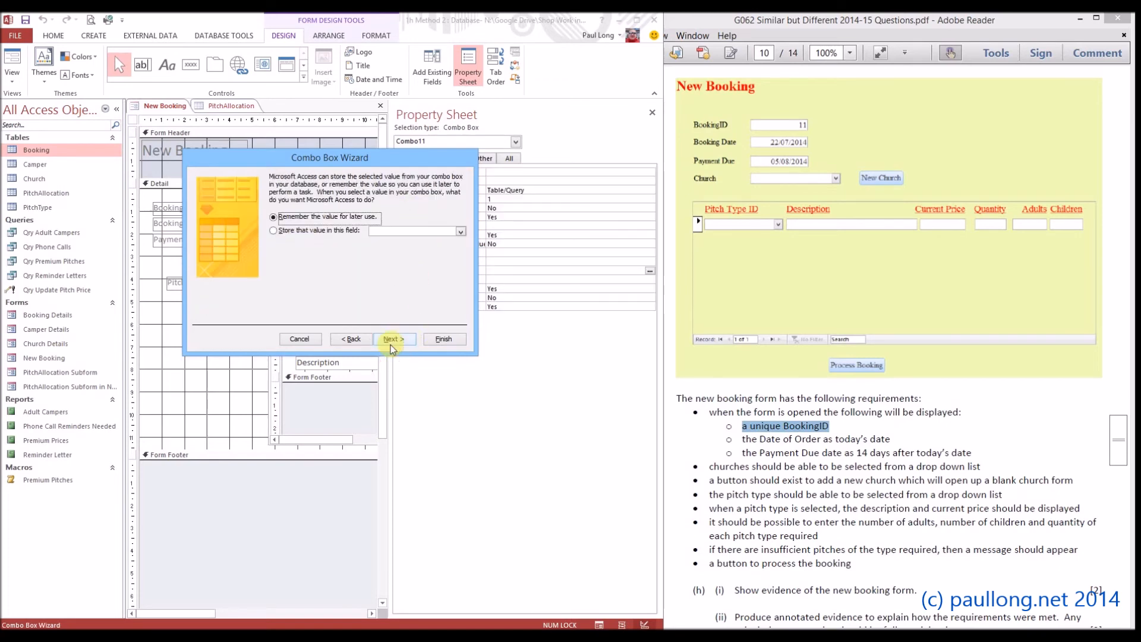
click(365, 233)
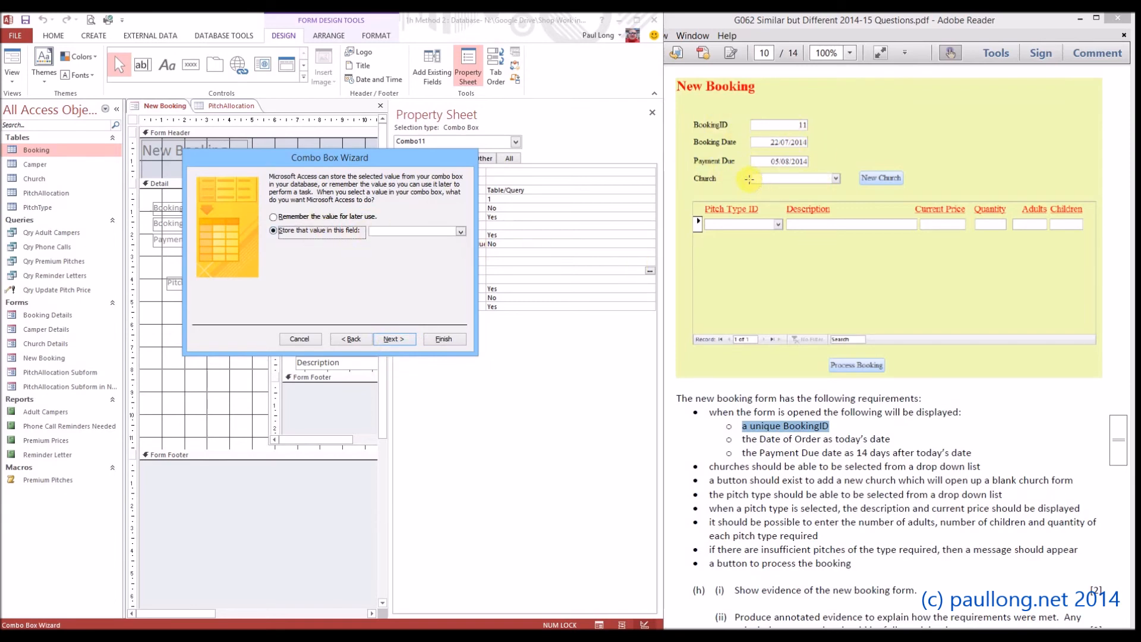
click(459, 232)
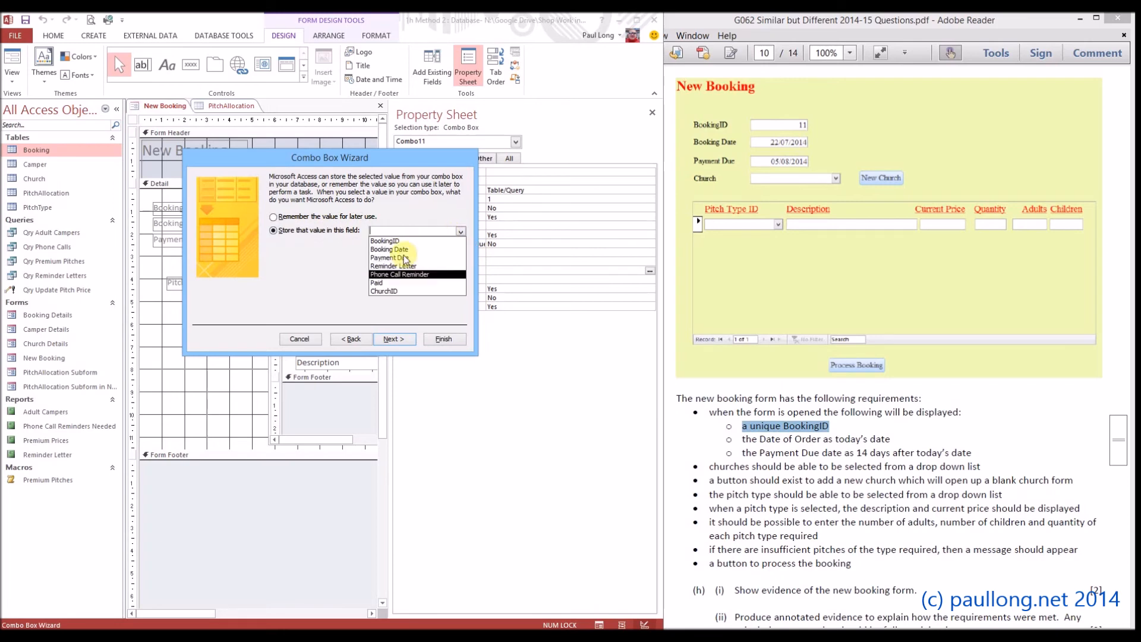
click(398, 290)
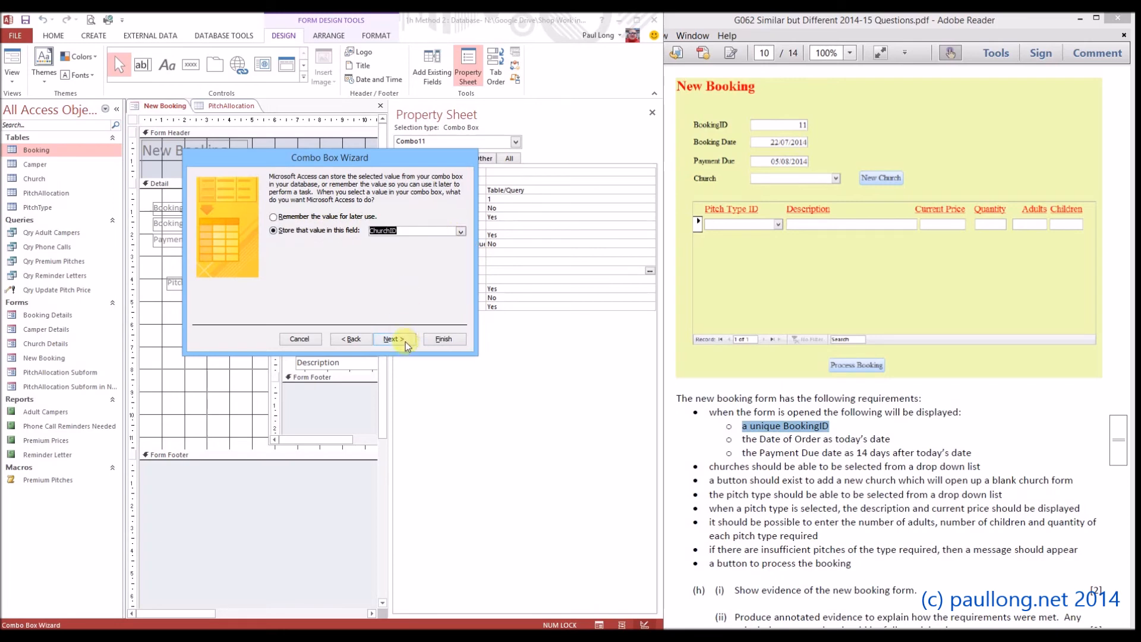
- Label the combo box Church, finish the wizard, and shift the combo box slightly to line up under Payment Due
click(394, 337)
text(Church)
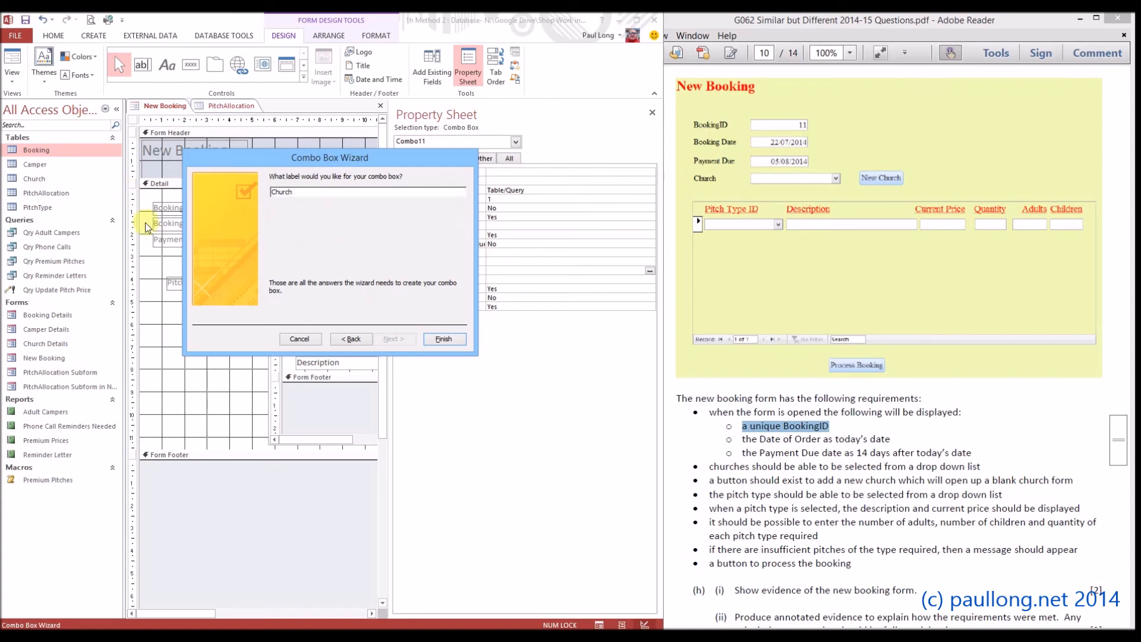
click(438, 345)
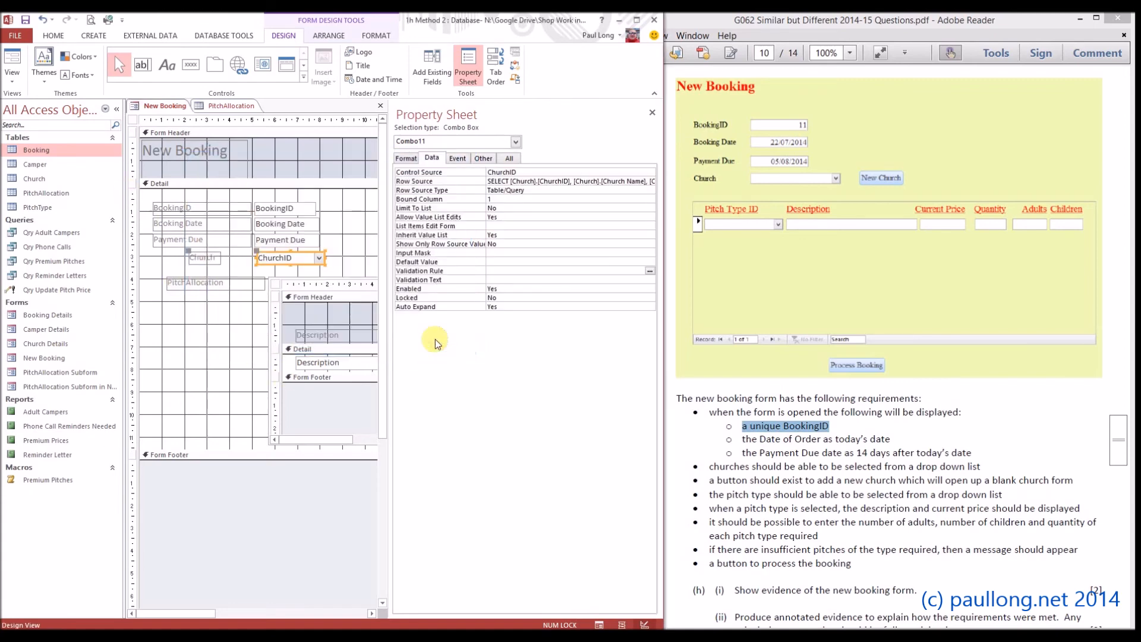
click(320, 256)
drag(303, 261, 298, 268)
- Test the Church drop-down list in Form View by choosing church 5 on a new booking record
click(24, 62)
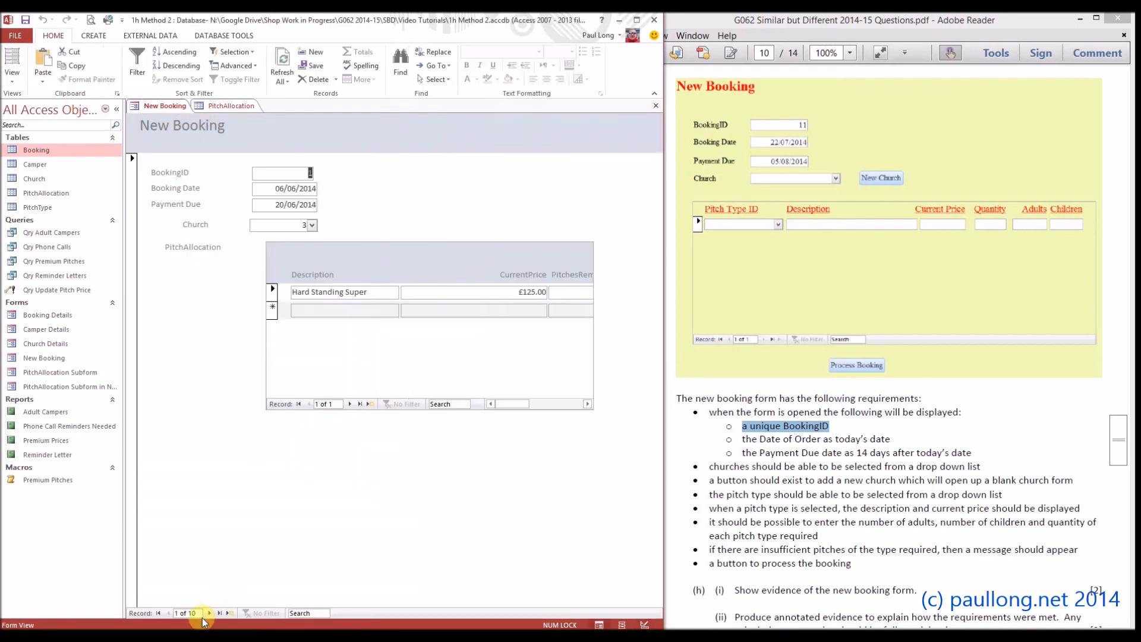
click(365, 276)
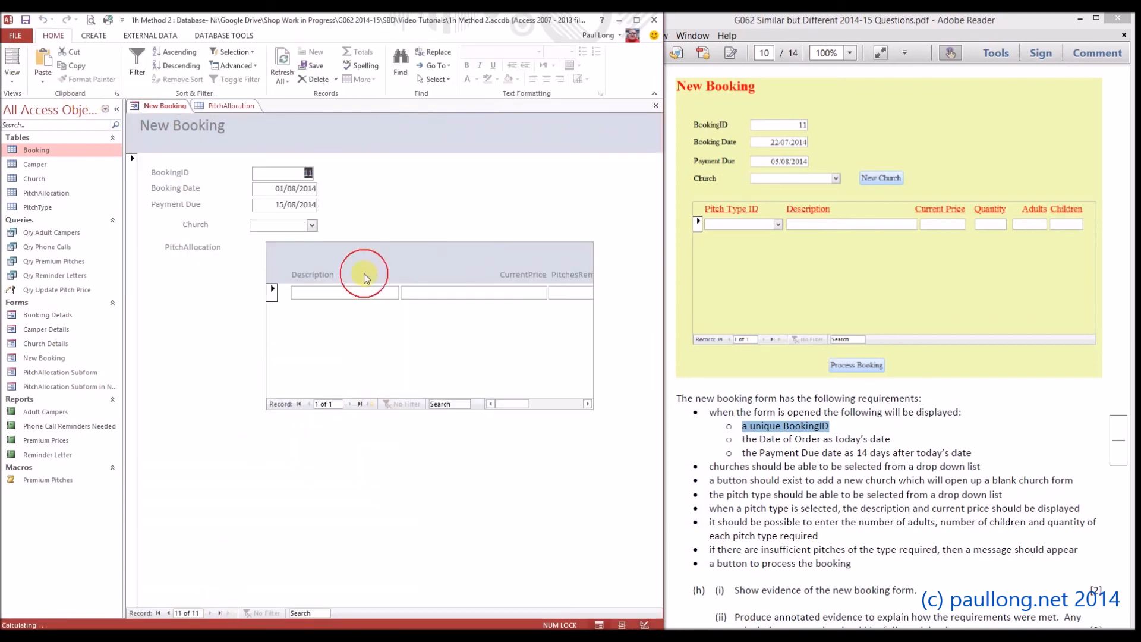
click(310, 227)
click(312, 285)
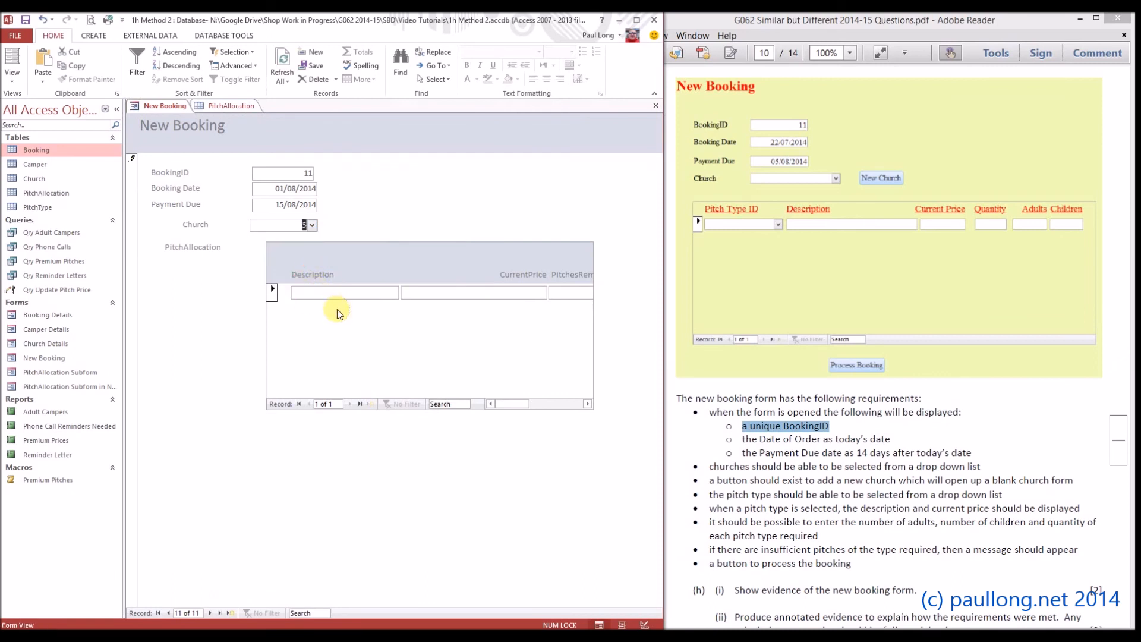
- Delete the test booking record from the New Booking form and select the blank new record
click(134, 190)
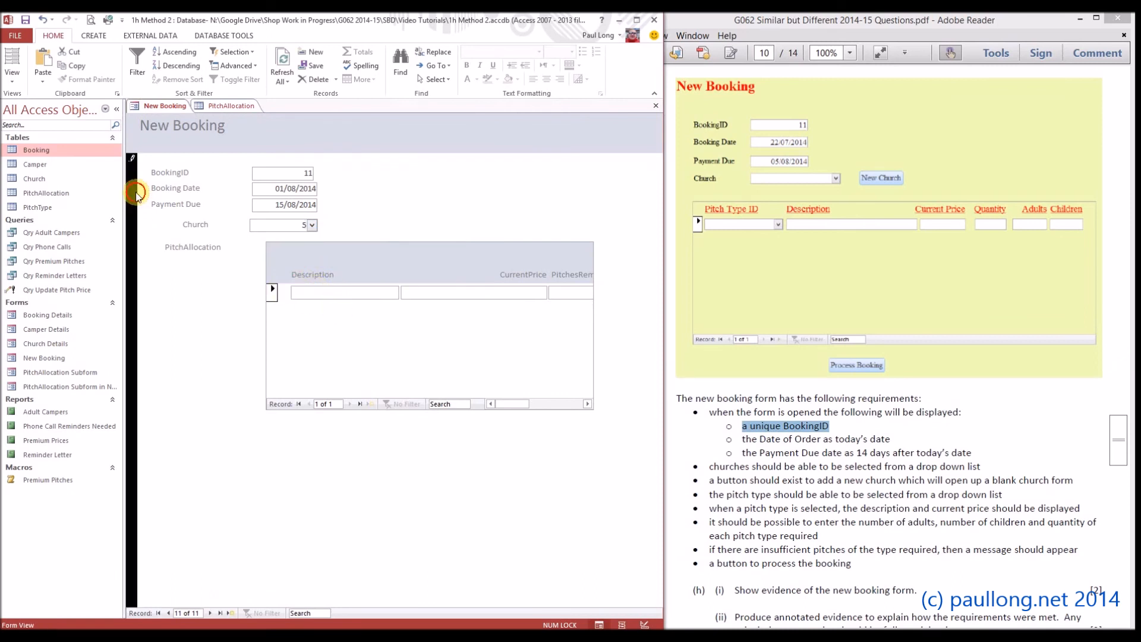
key(Delete)
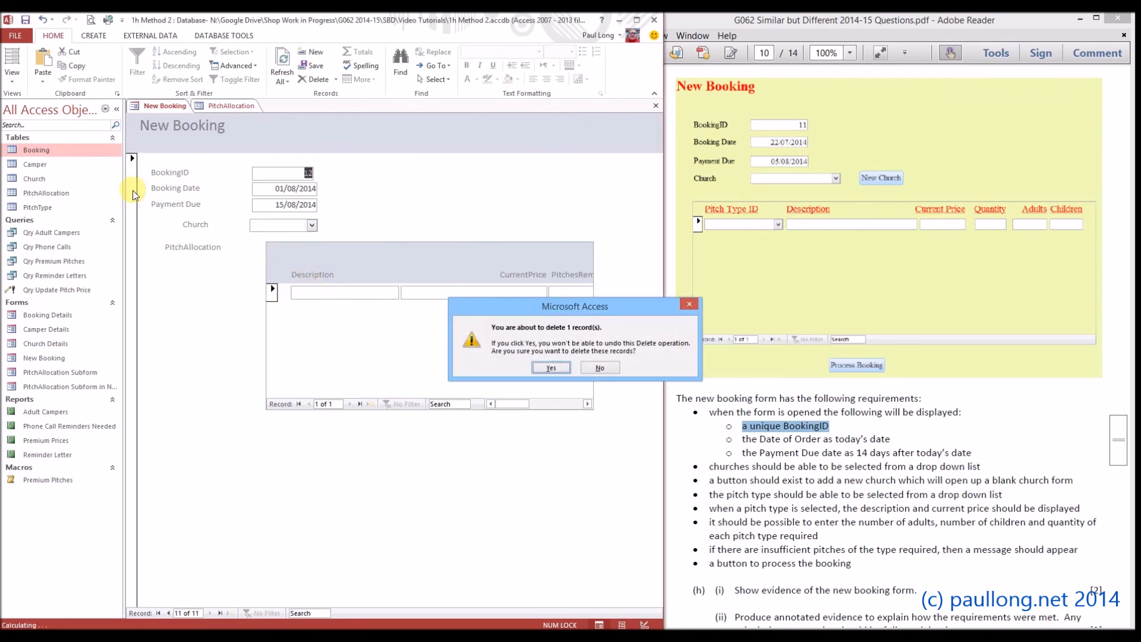
key(Return)
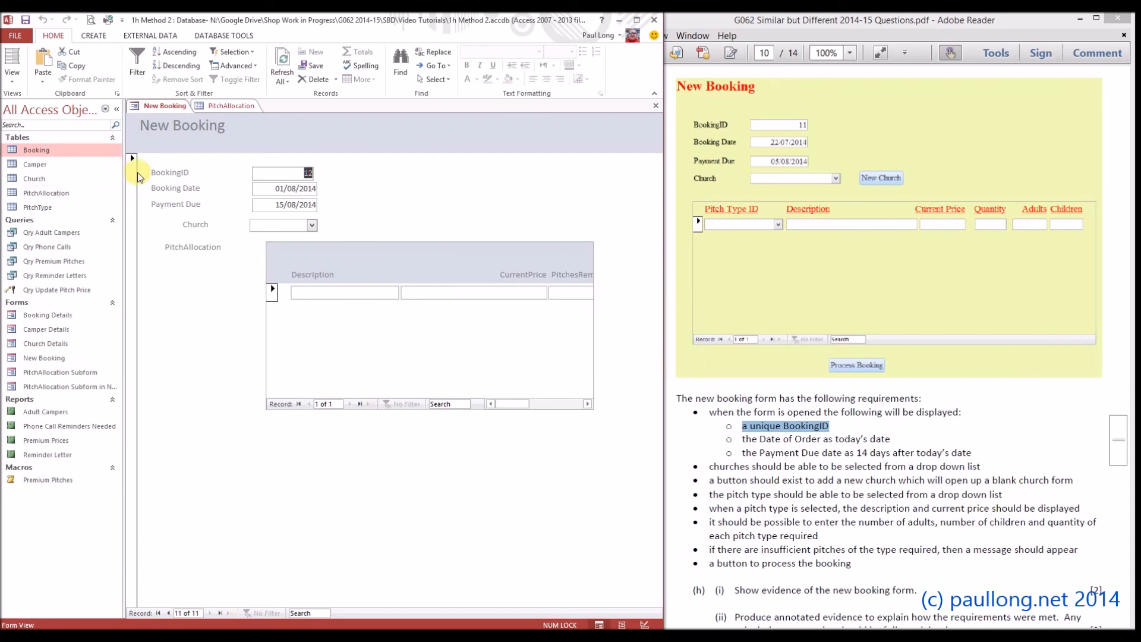
click(134, 171)
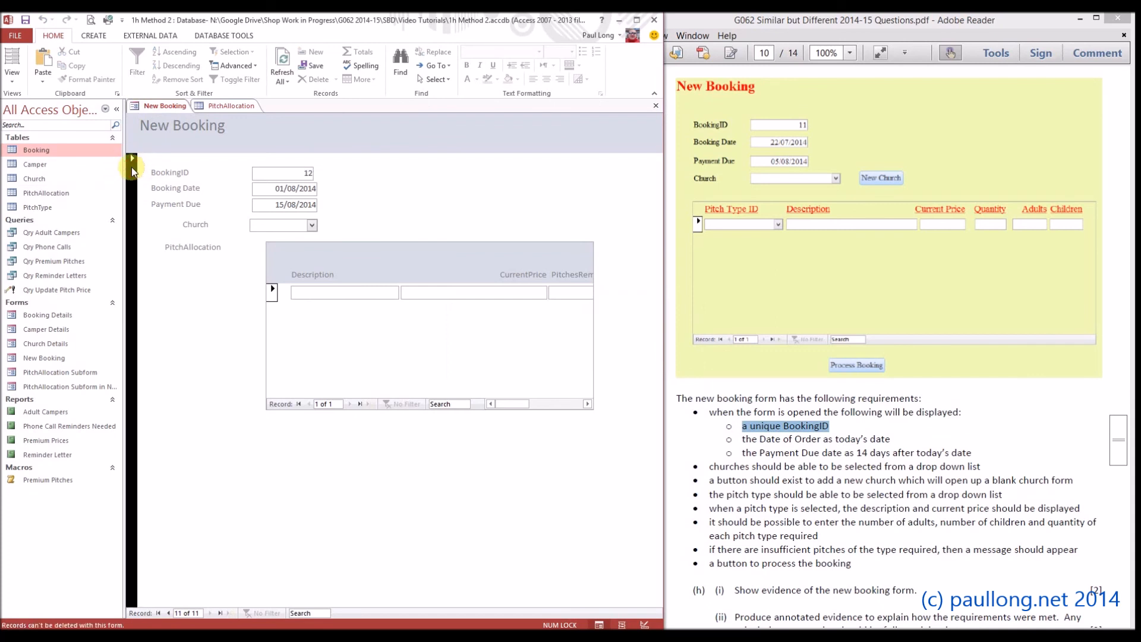